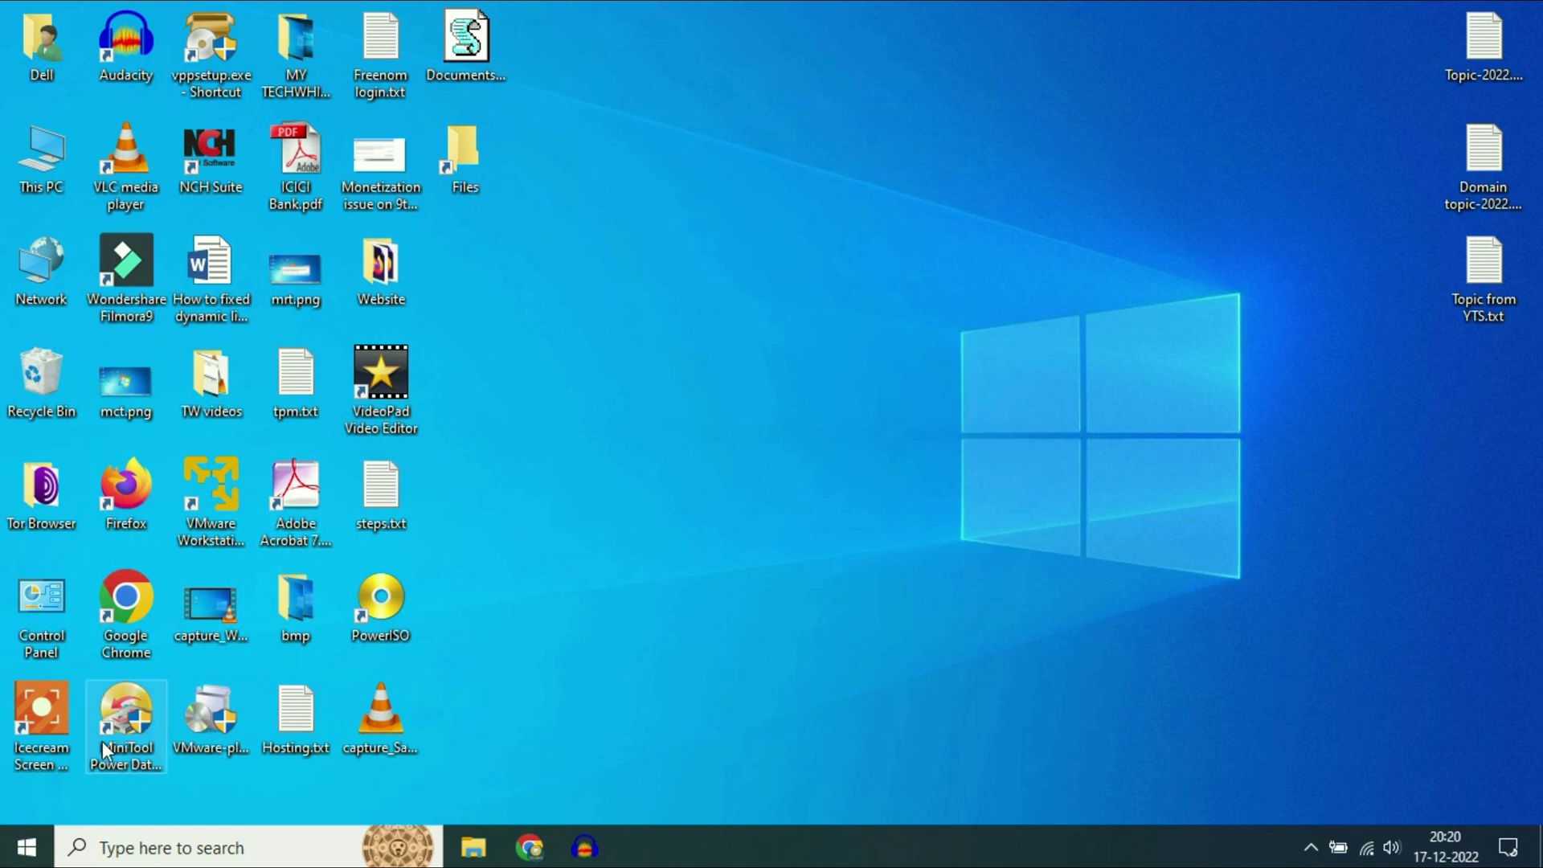
# Step: Open the Windows Temp folder from the Run box by entering 'temp'
pyautogui.rightClick(26, 846)
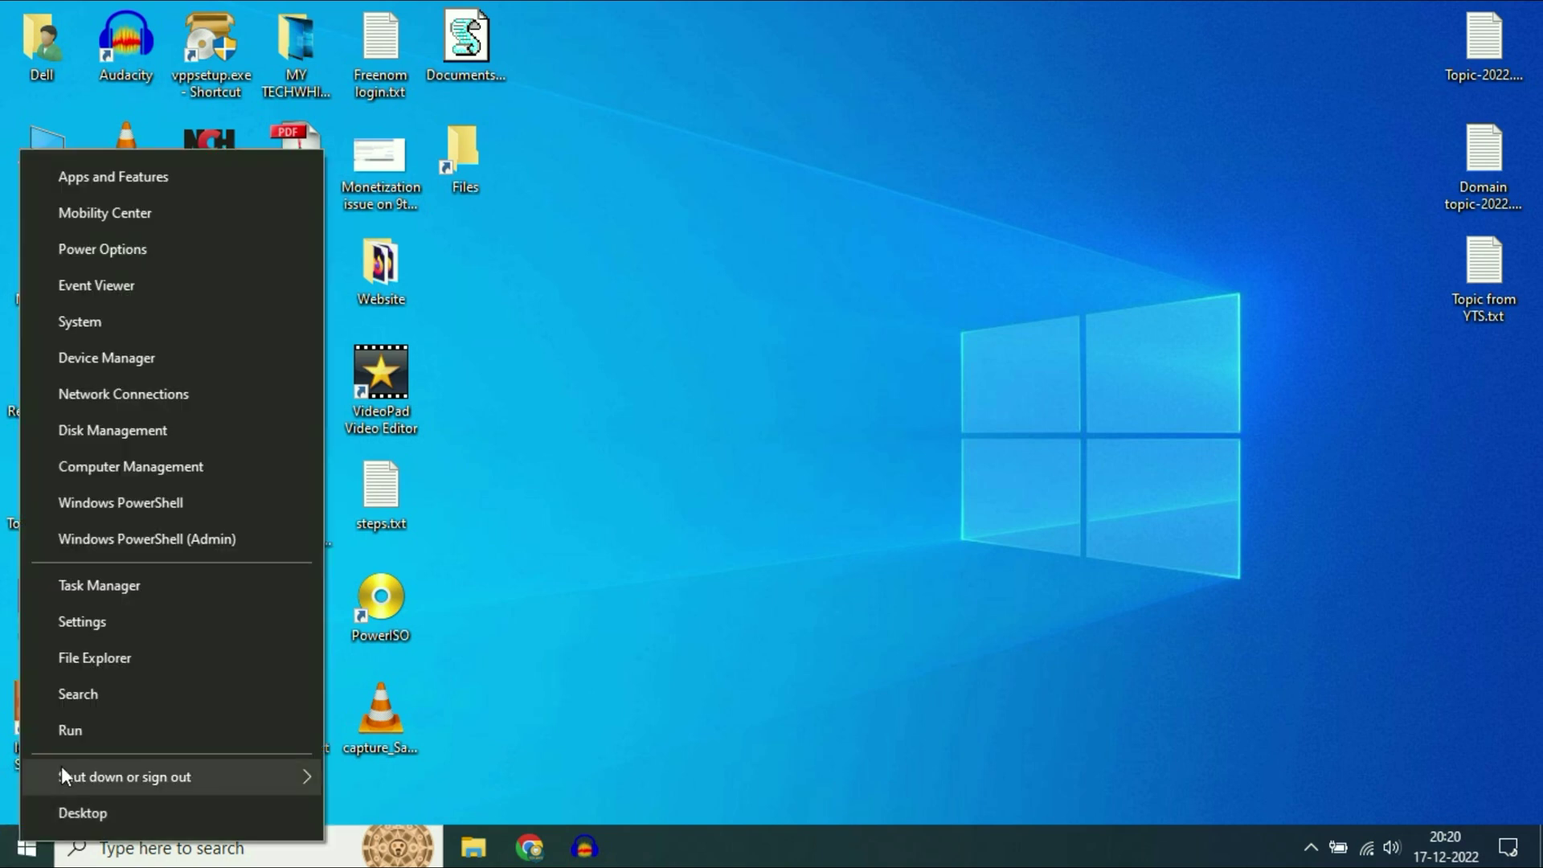
pyautogui.click(69, 731)
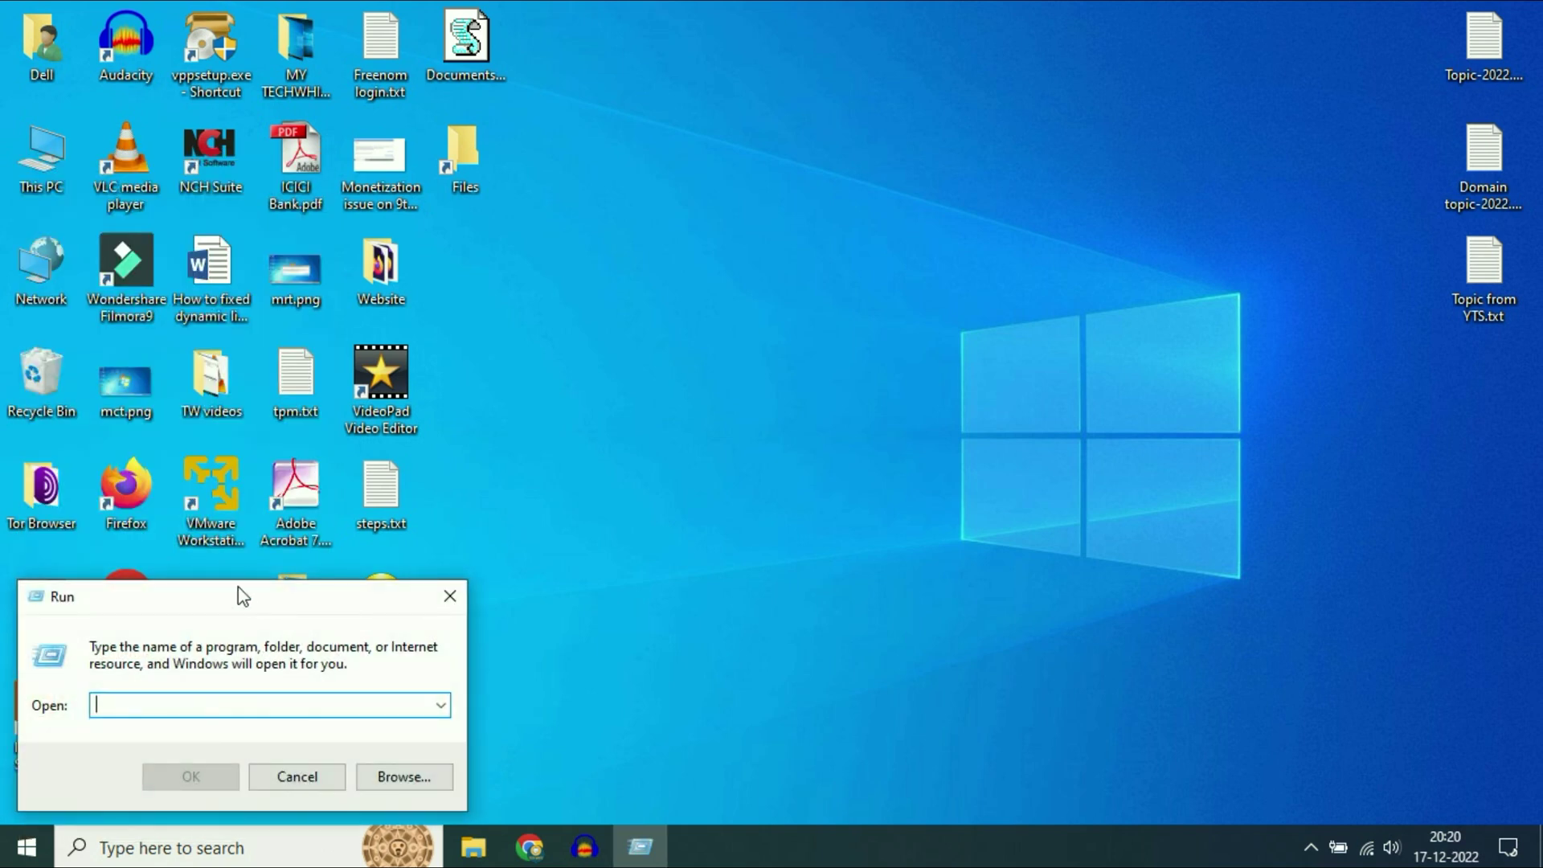
pyautogui.moveTo(238, 595); pyautogui.dragTo(738, 345)
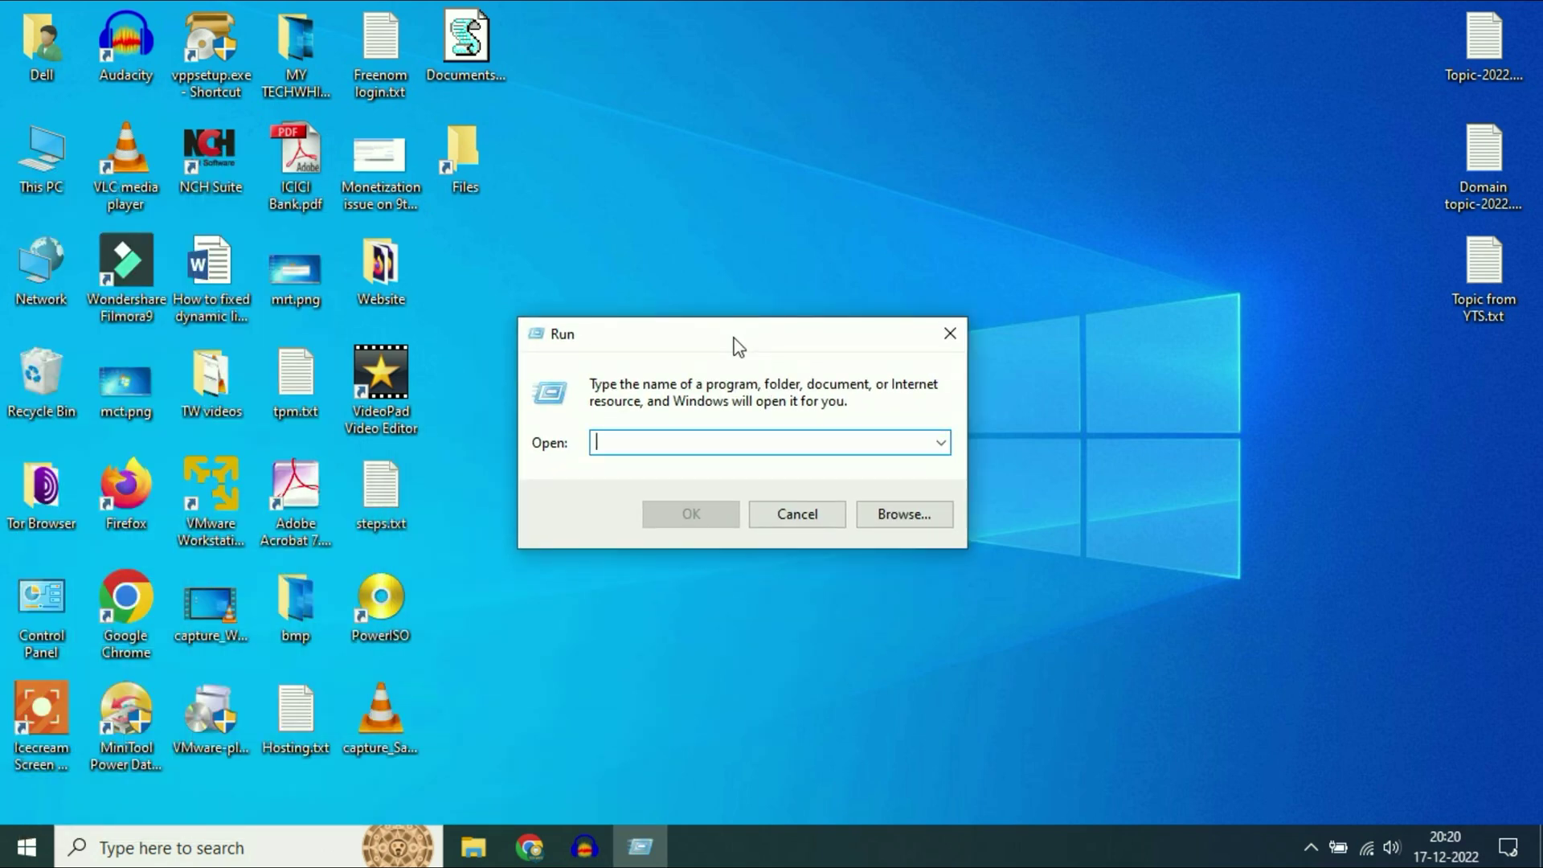
pyautogui.write('temp')
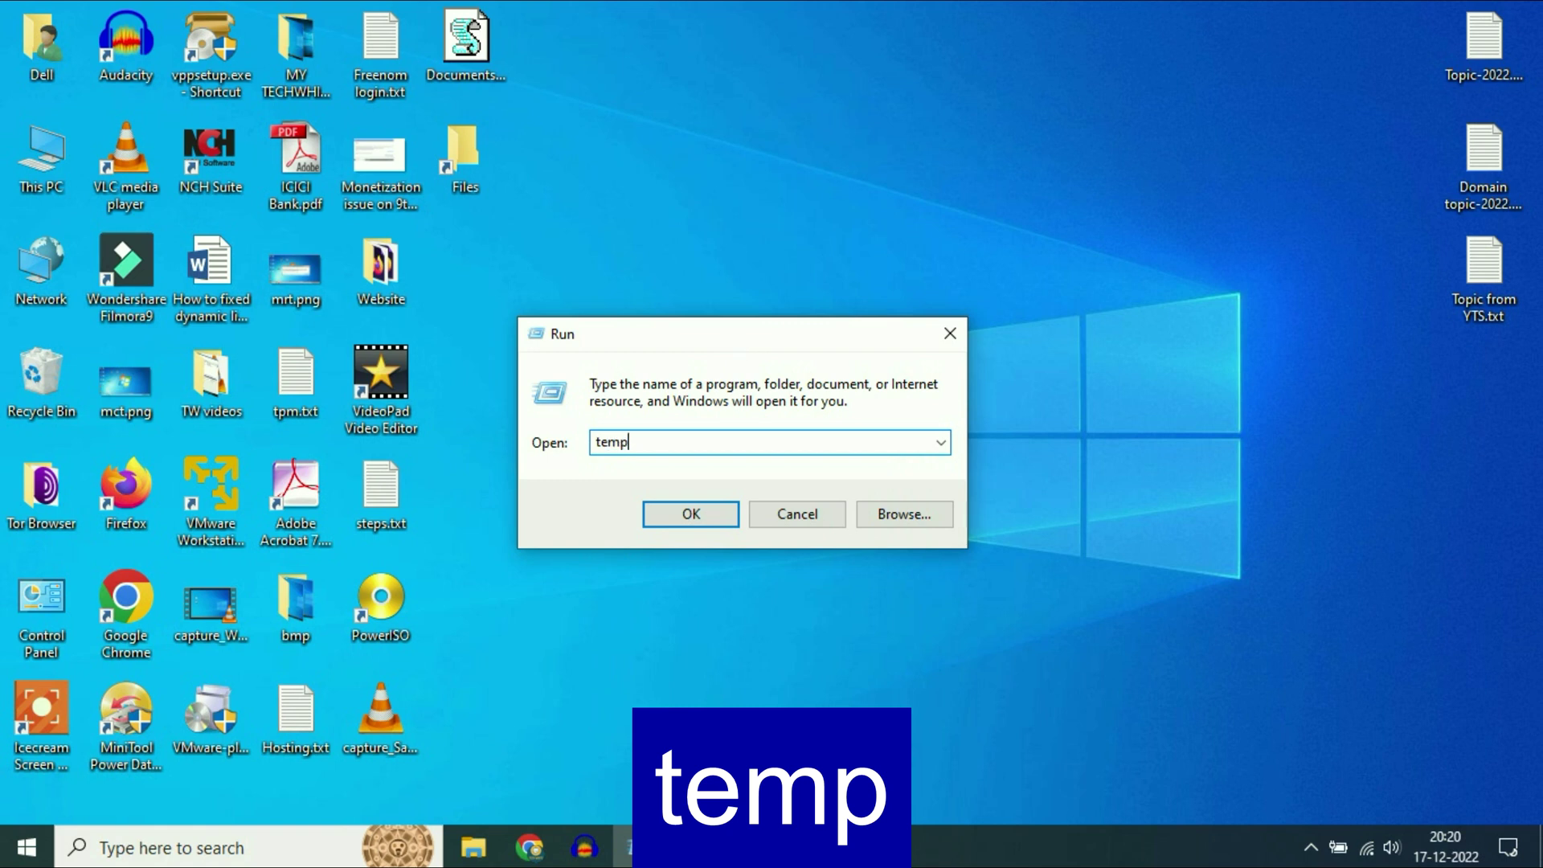
pyautogui.press('Return')
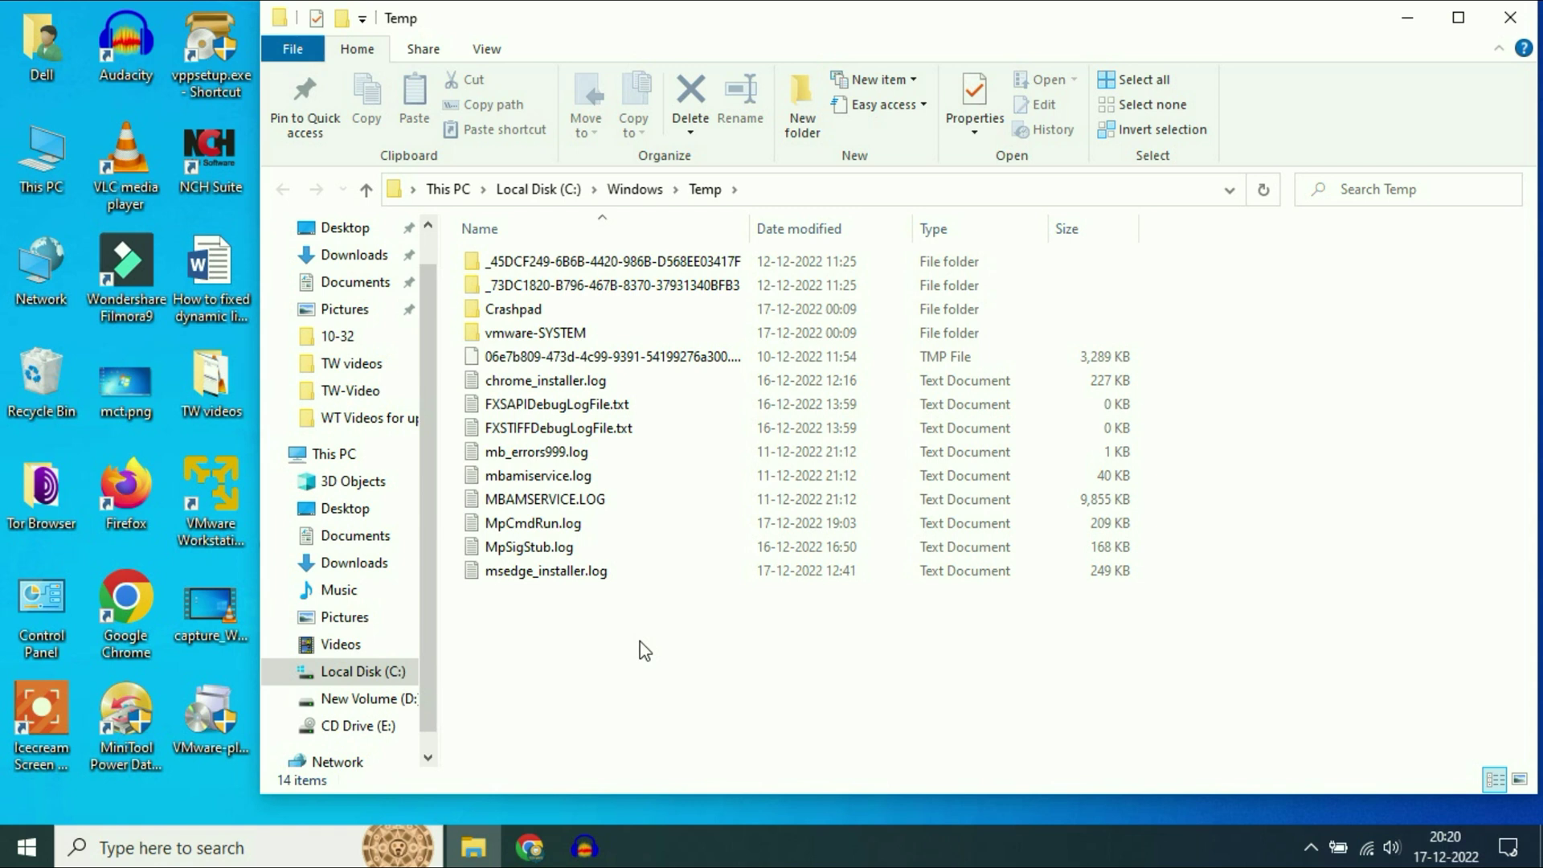
# Step: Permanently delete all Temp contents with admin permission, skipping in-use files, then close the window
pyautogui.hotkey('ctrl', 'a')
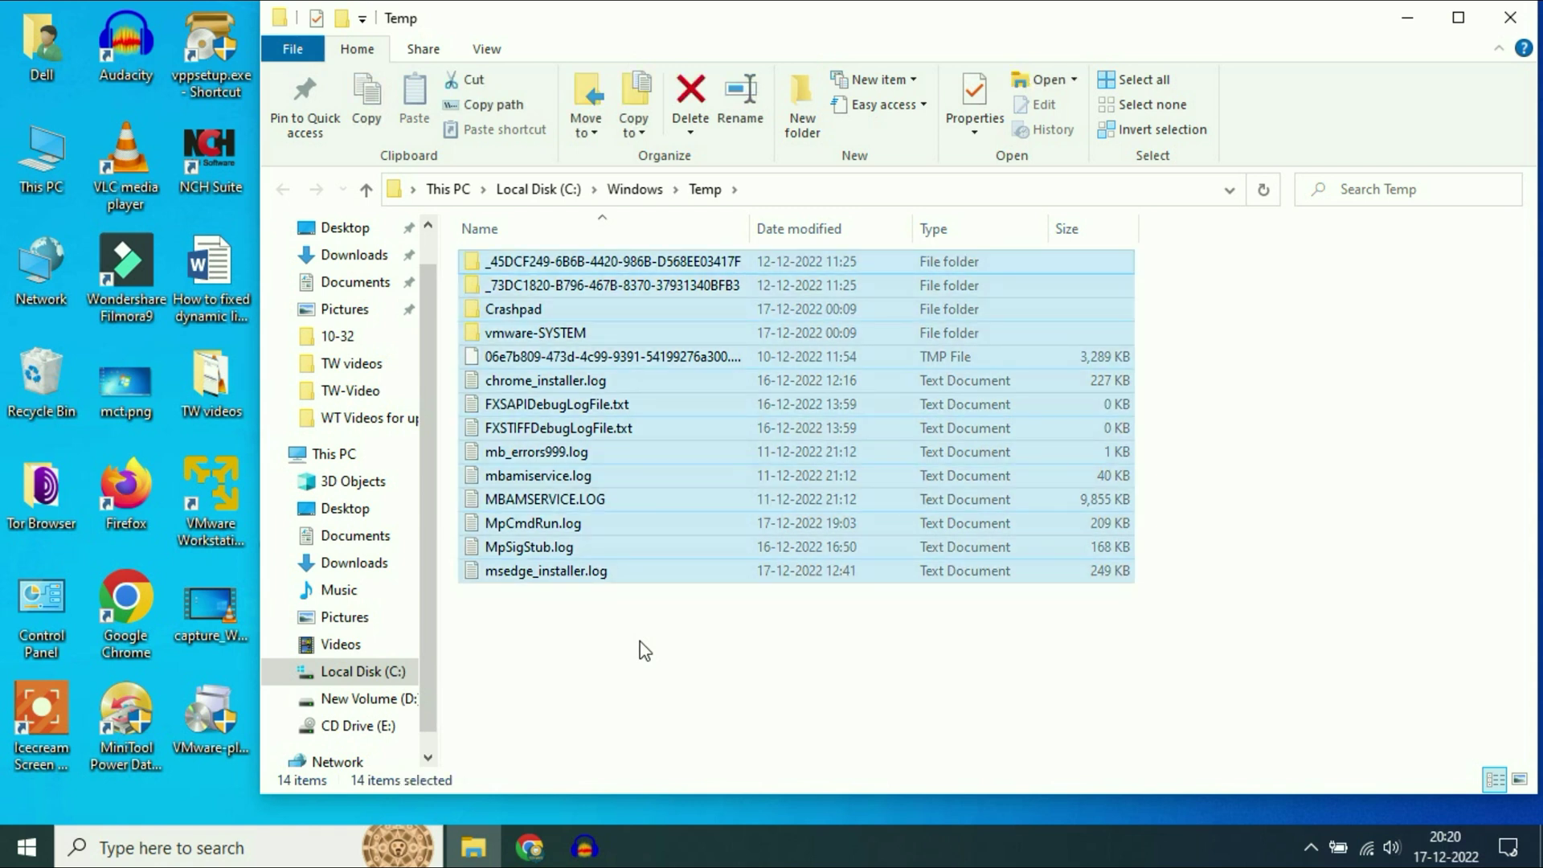
pyautogui.hotkey('shift', 'Delete')
pyautogui.press('Return')
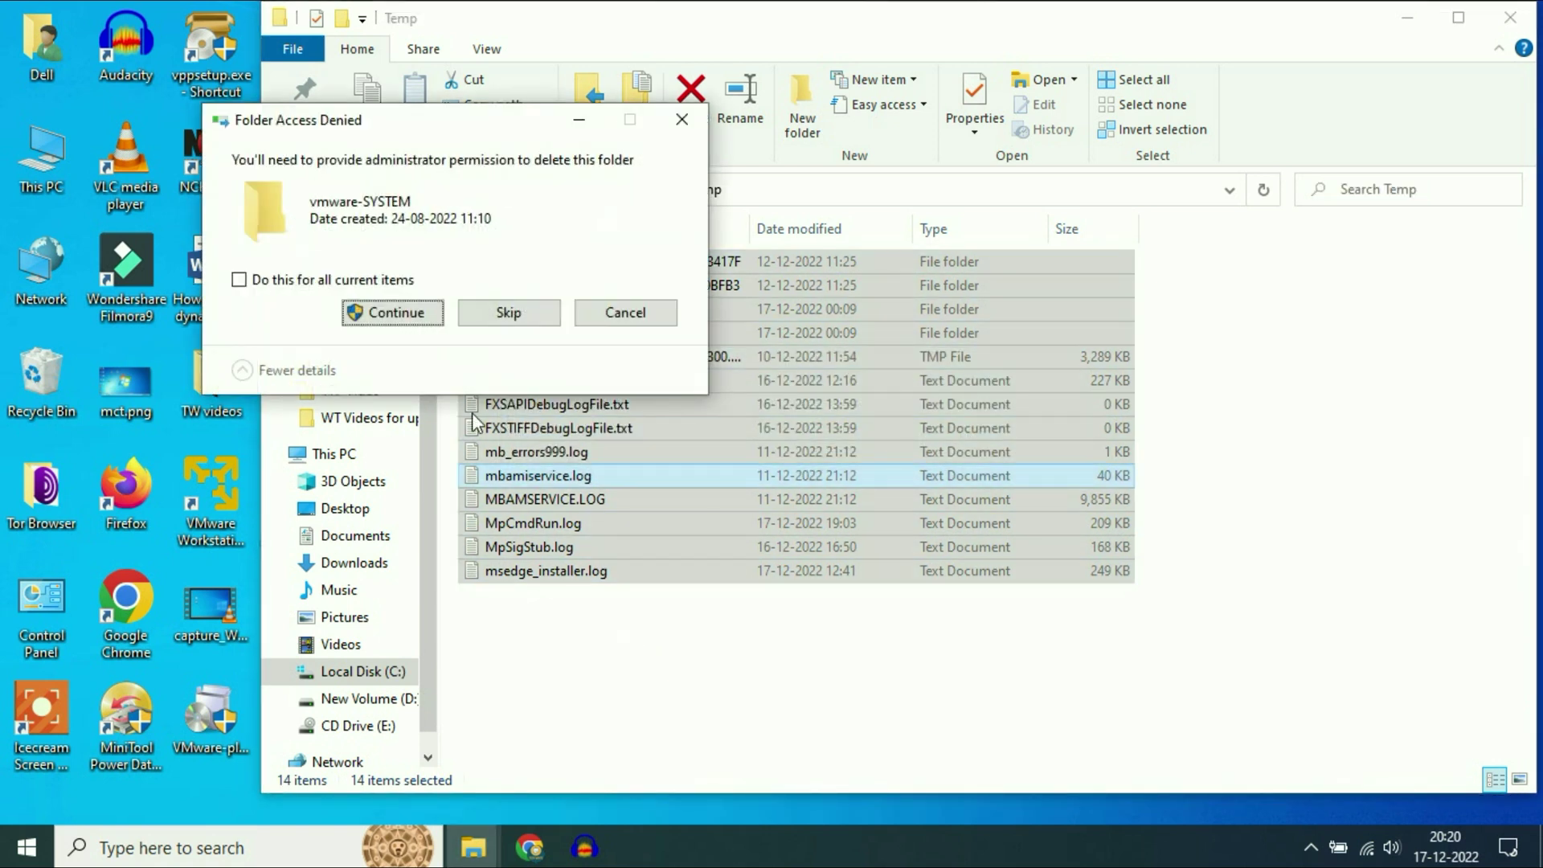
pyautogui.click(354, 280)
pyautogui.click(379, 312)
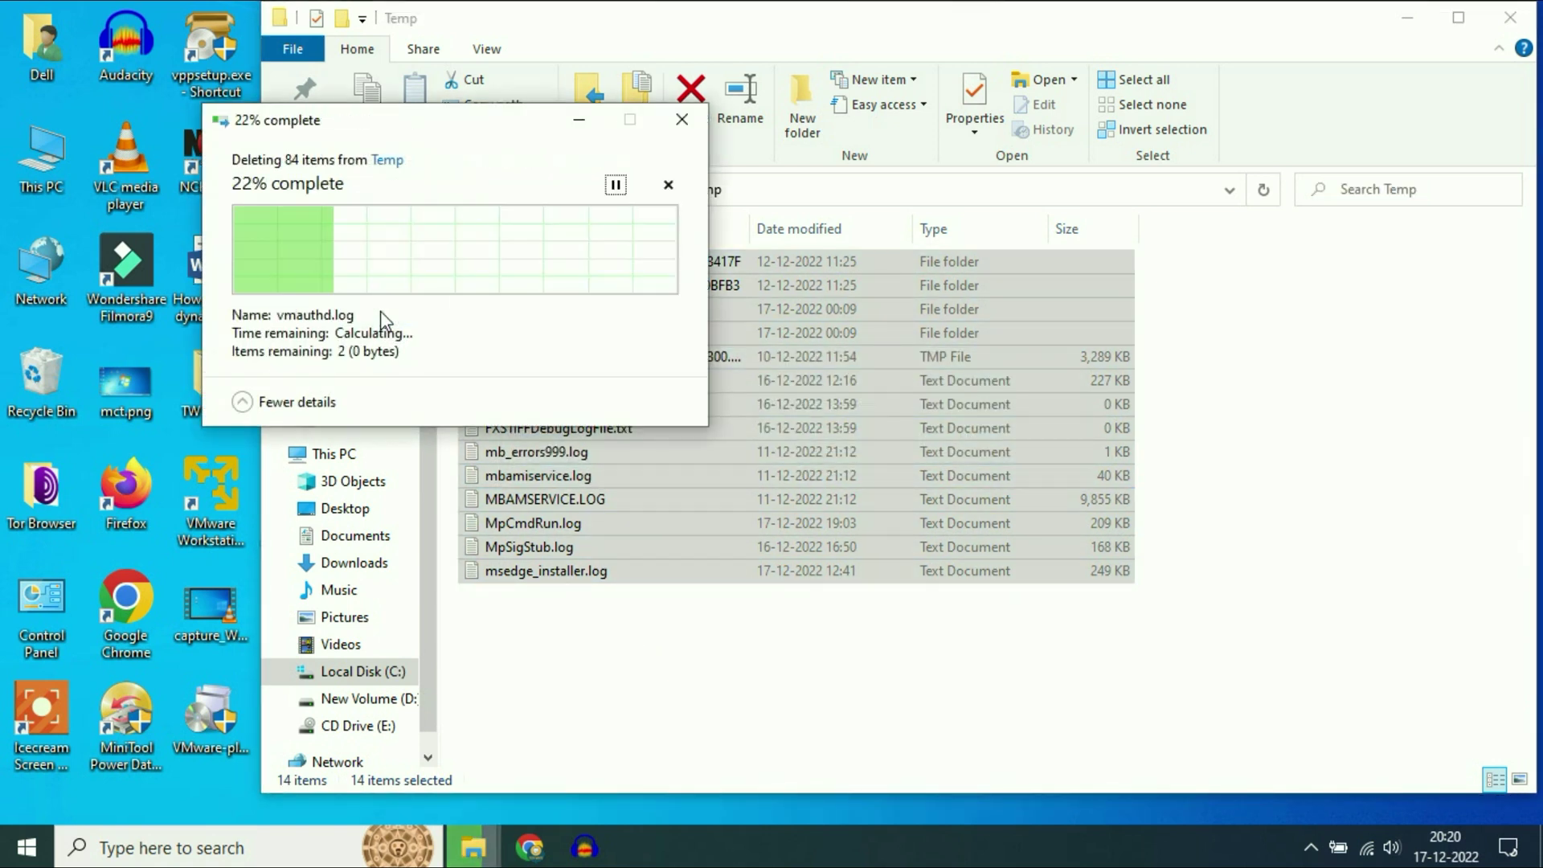
pyautogui.click(389, 331)
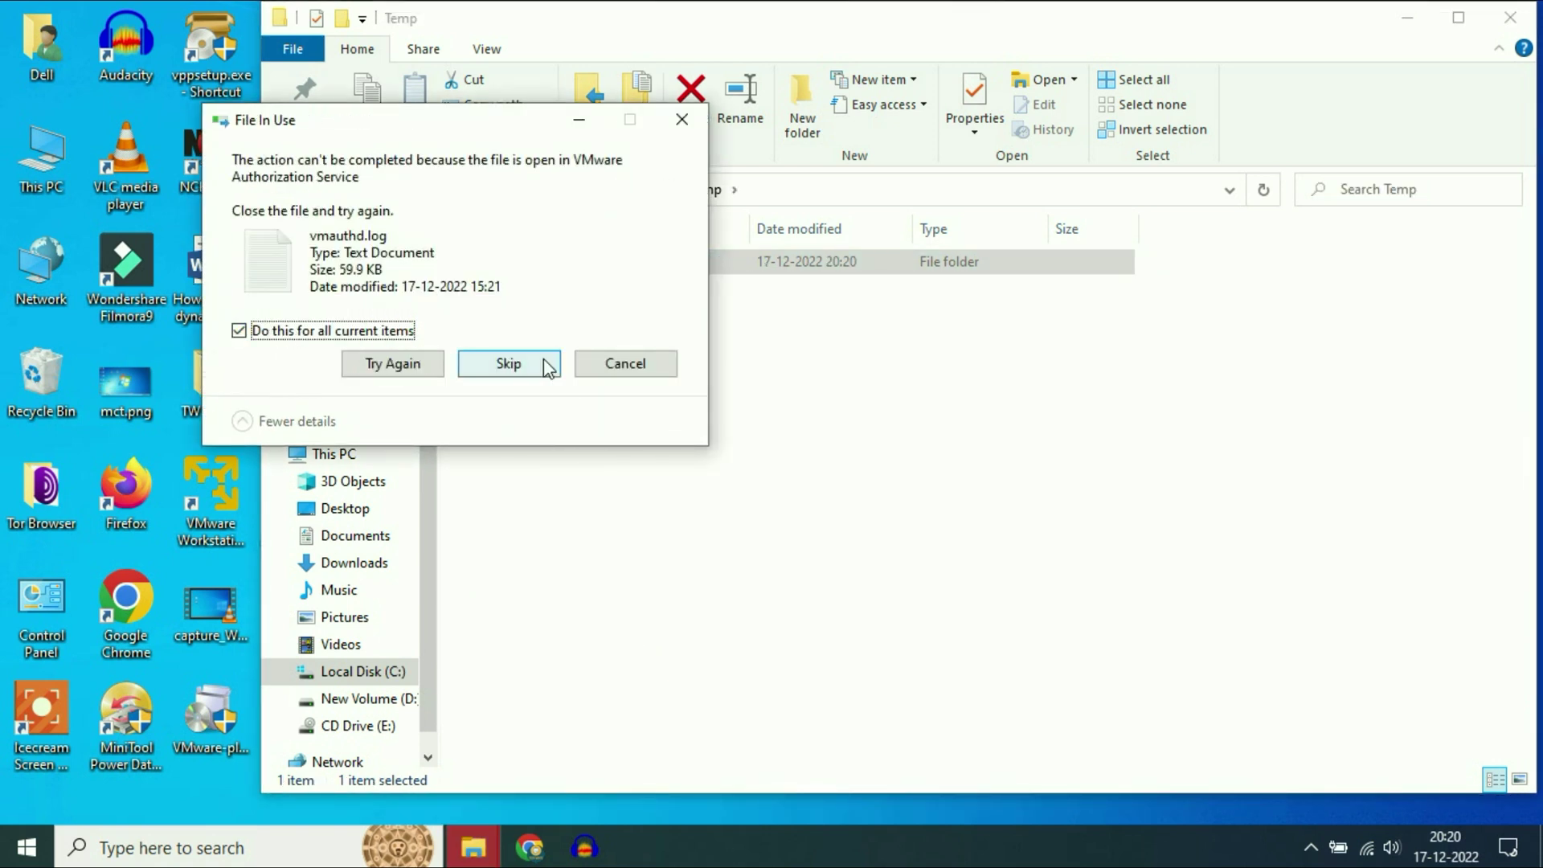
pyautogui.moveTo(448, 128); pyautogui.dragTo(1024, 223)
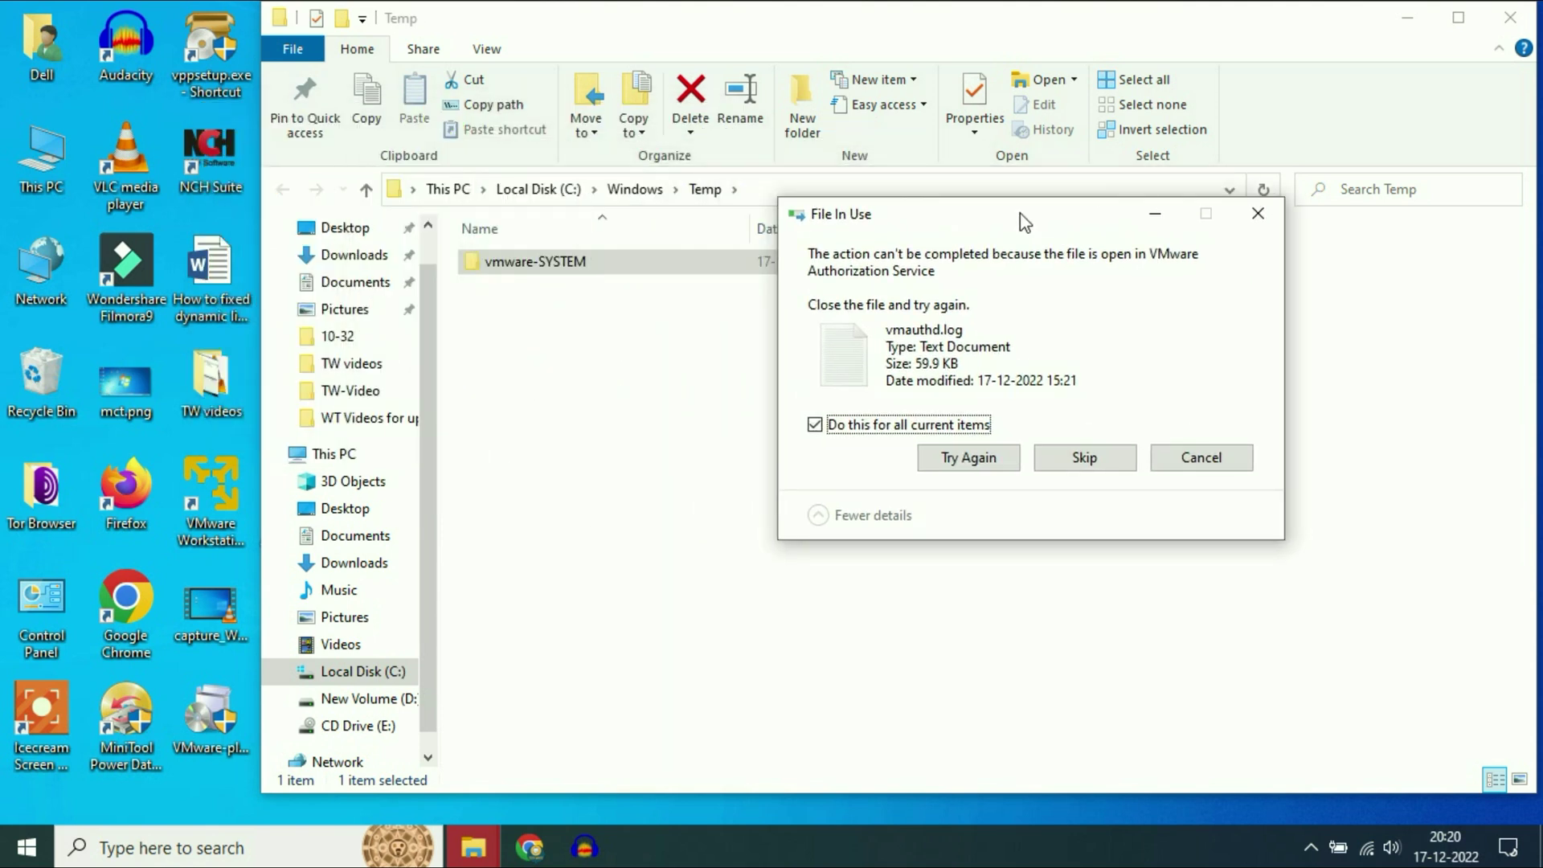
pyautogui.click(1081, 458)
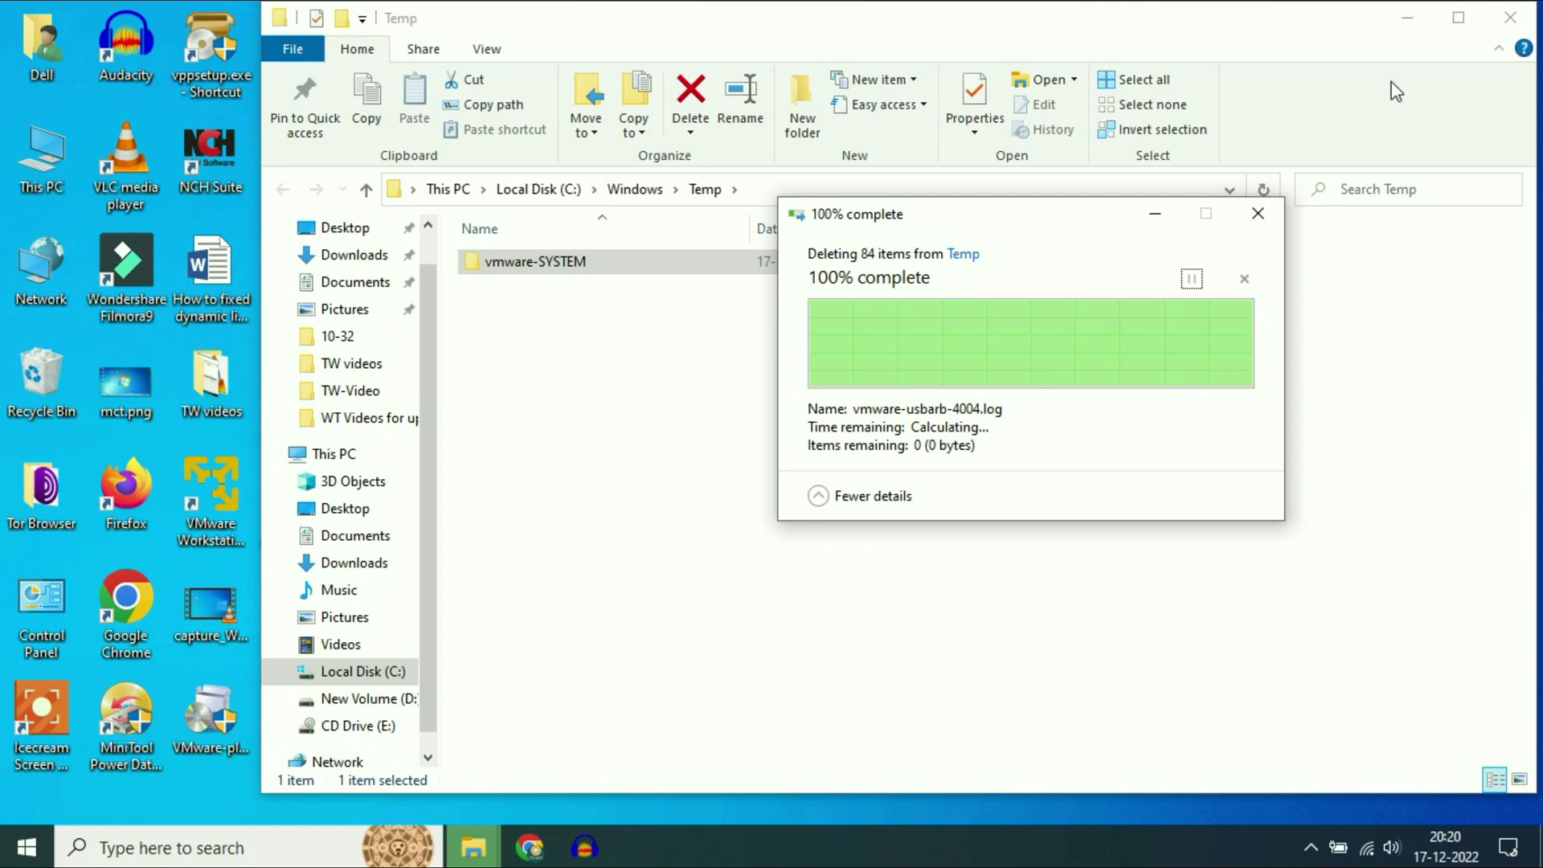
pyautogui.click(1510, 17)
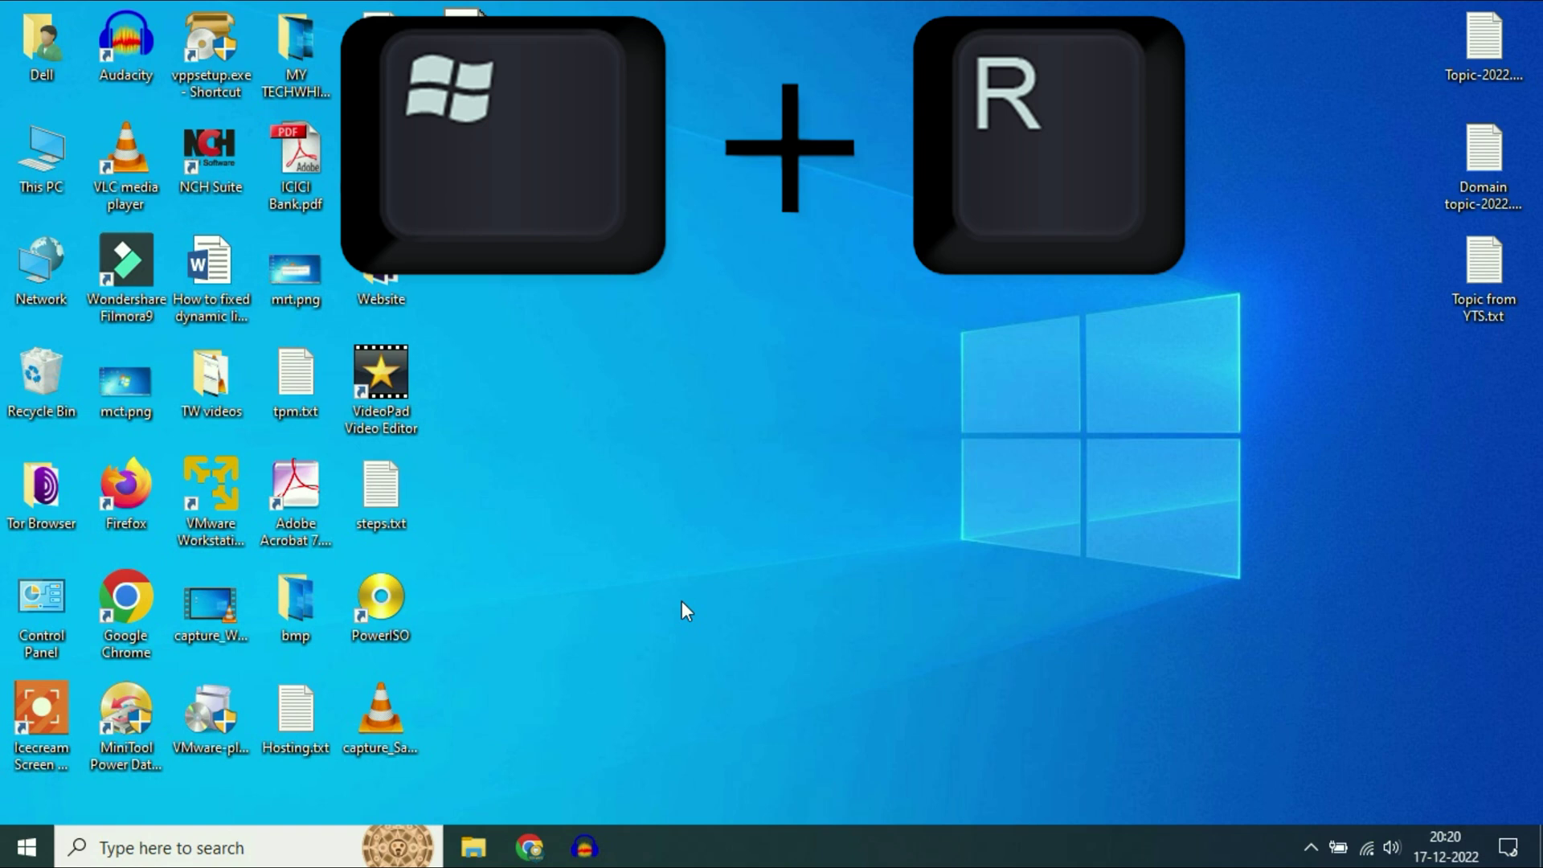
# Step: Open the user's local Temp folder by running '%temp%'
pyautogui.press('super+r')
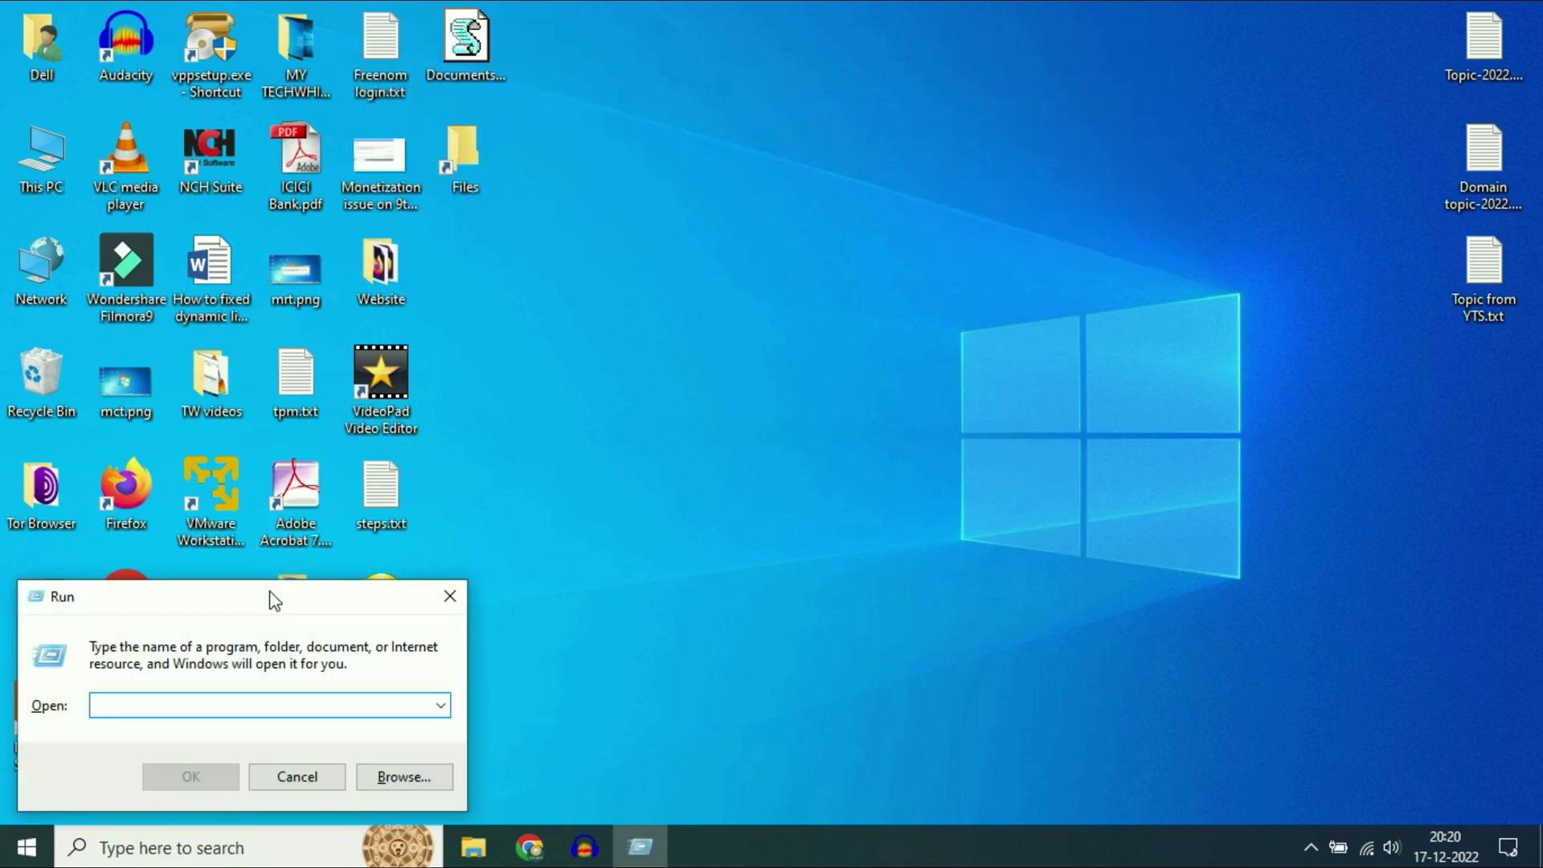
pyautogui.moveTo(276, 599); pyautogui.dragTo(730, 388)
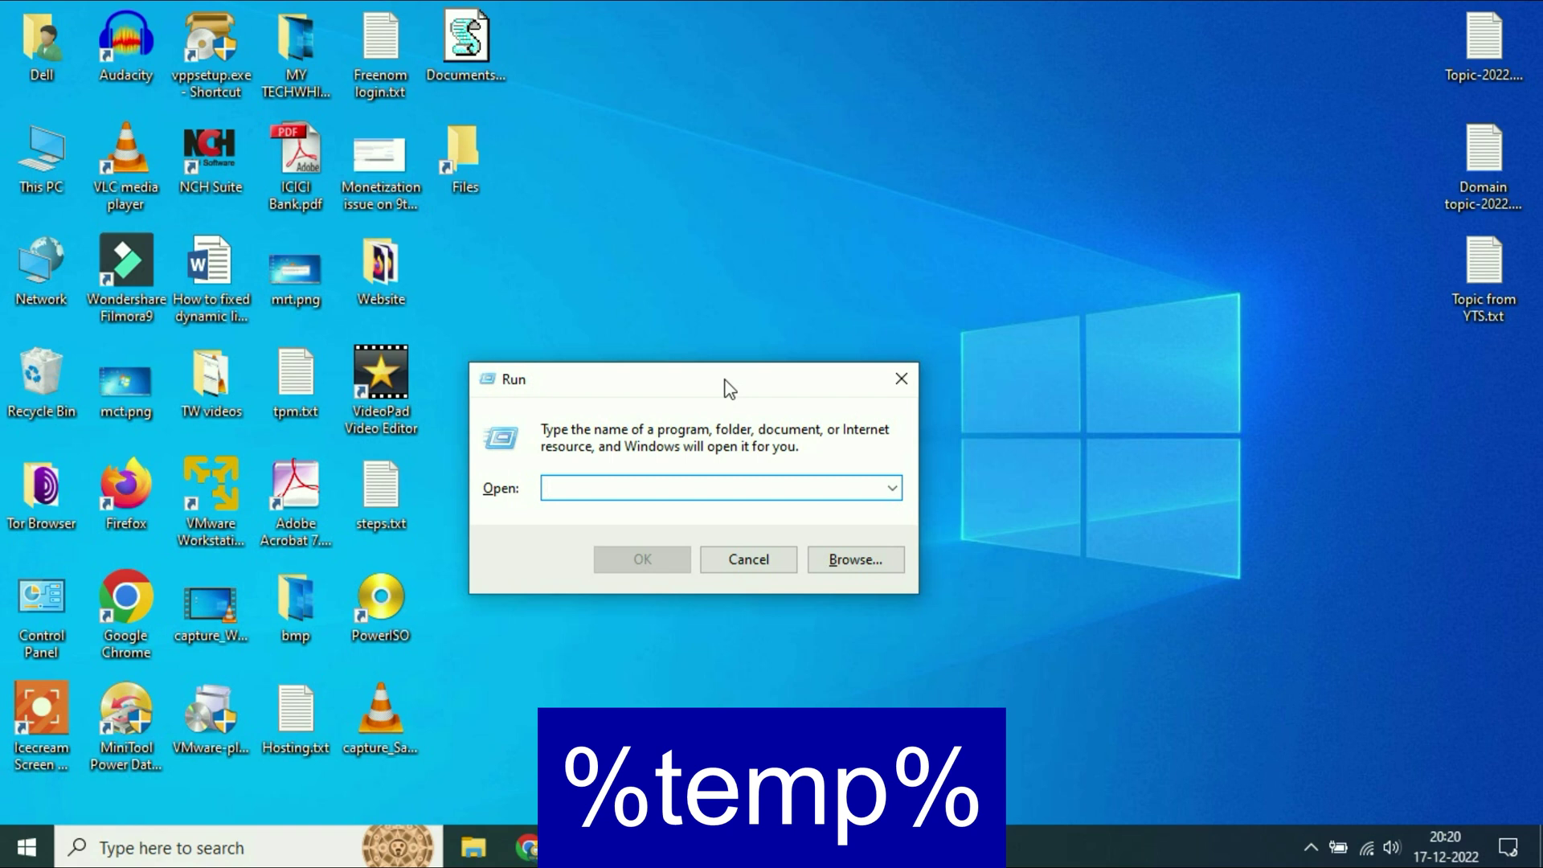
pyautogui.write('%te')
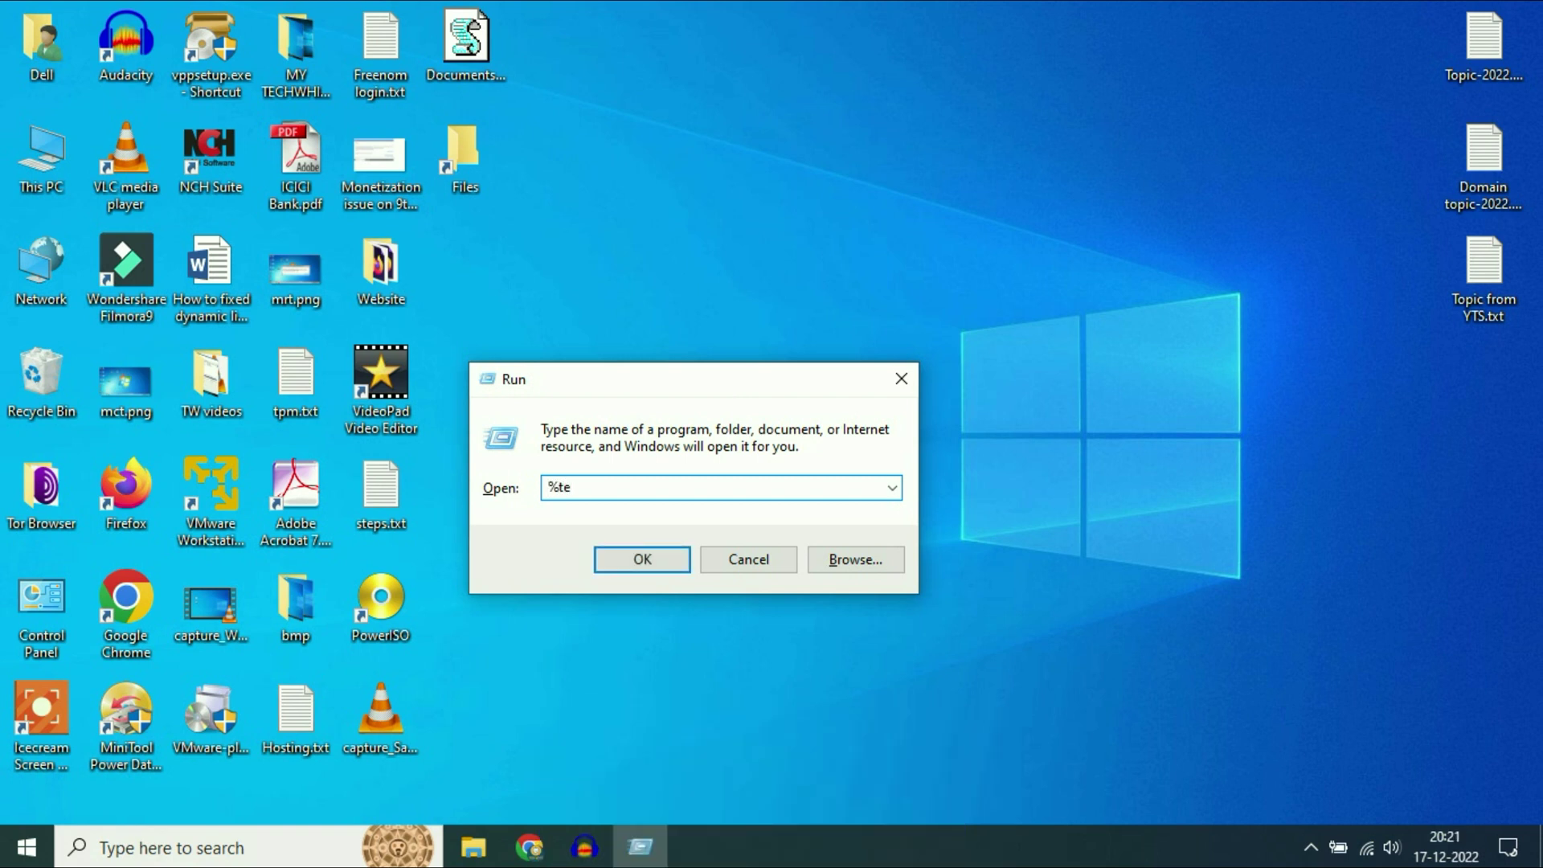
pyautogui.write('mp%')
pyautogui.press('Return')
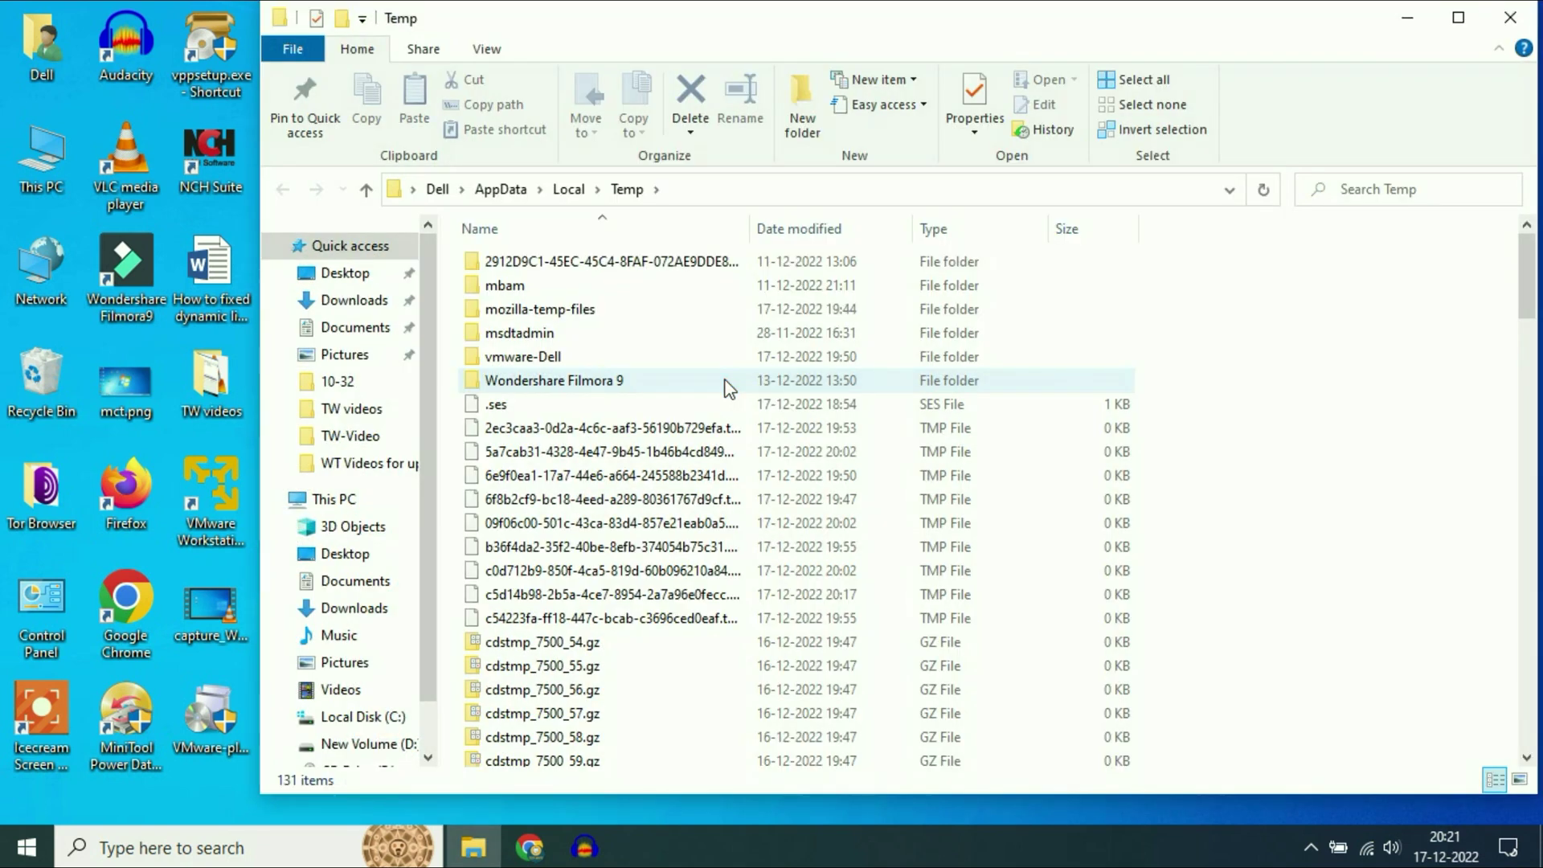
# Step: Permanently delete all 131 items, granting admin access and skipping in-use files, then close
pyautogui.hotkey('ctrl', 'a')
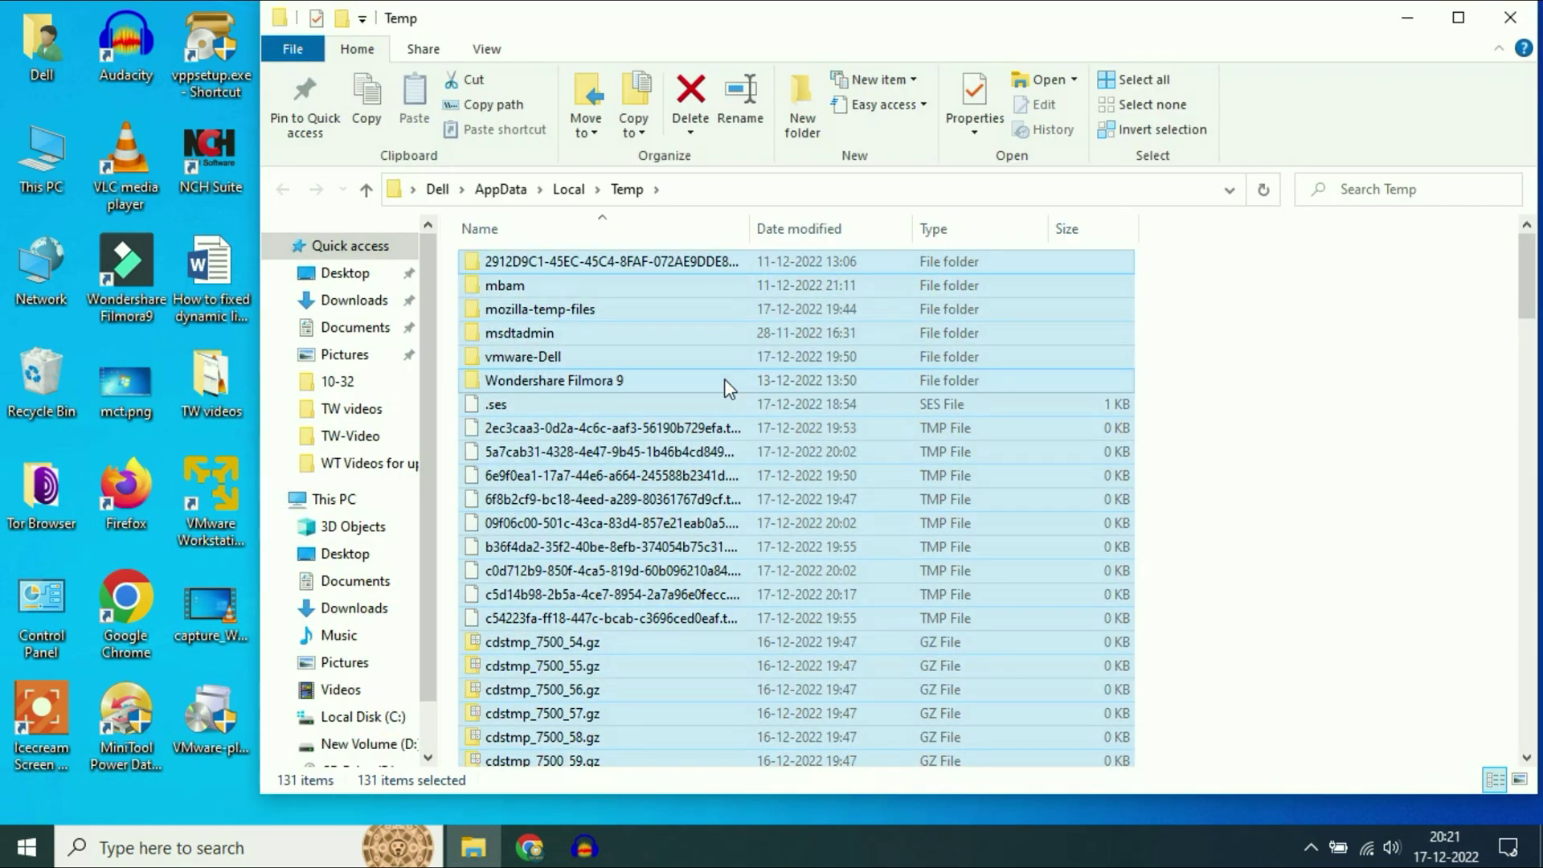
pyautogui.hotkey('shift', 'Delete')
pyautogui.press('Return')
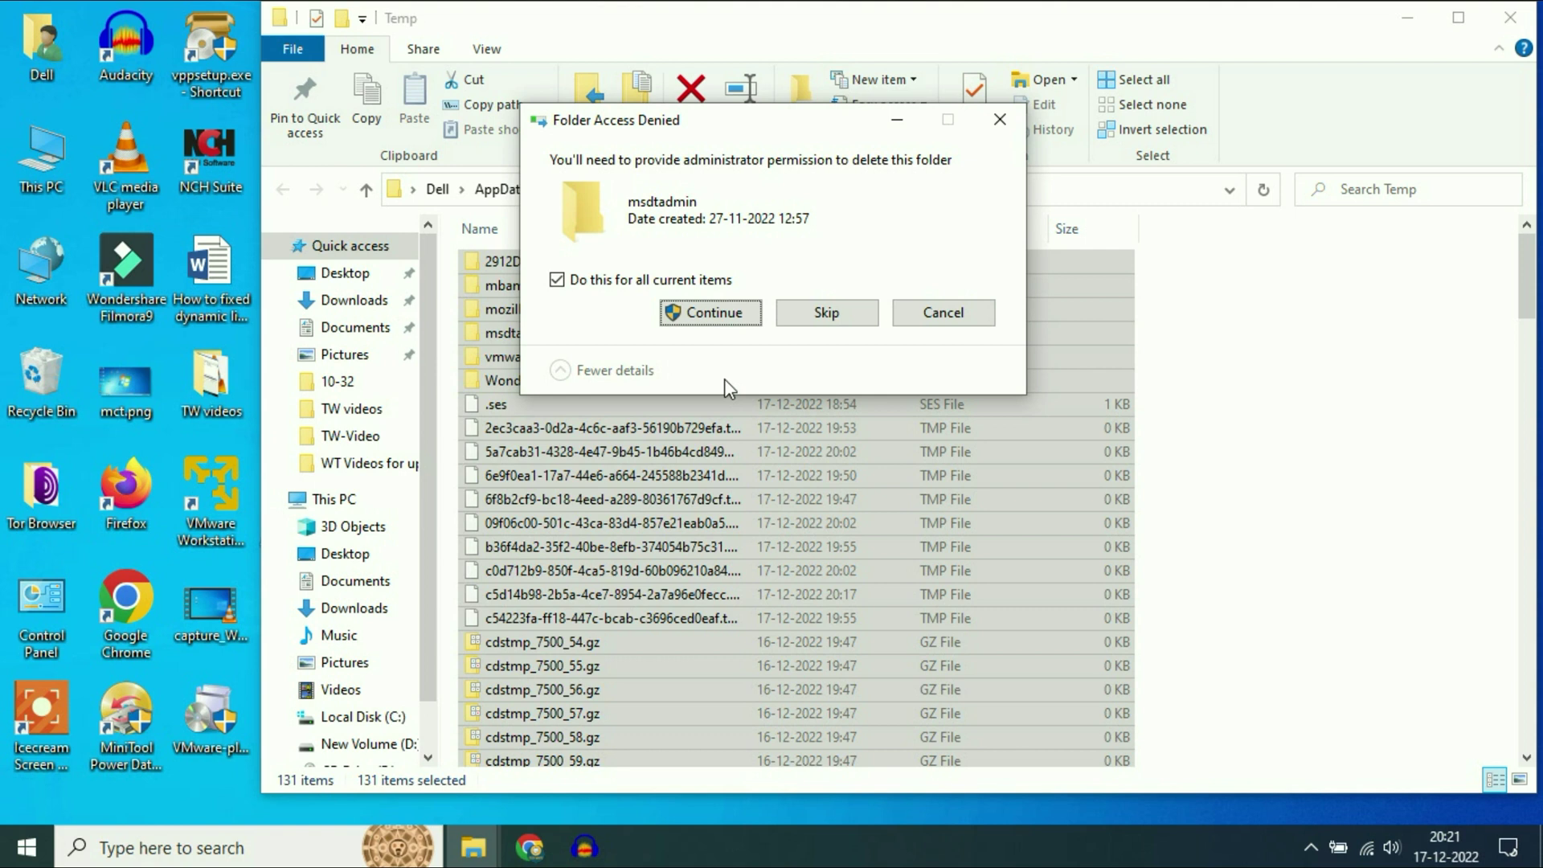
pyautogui.click(721, 316)
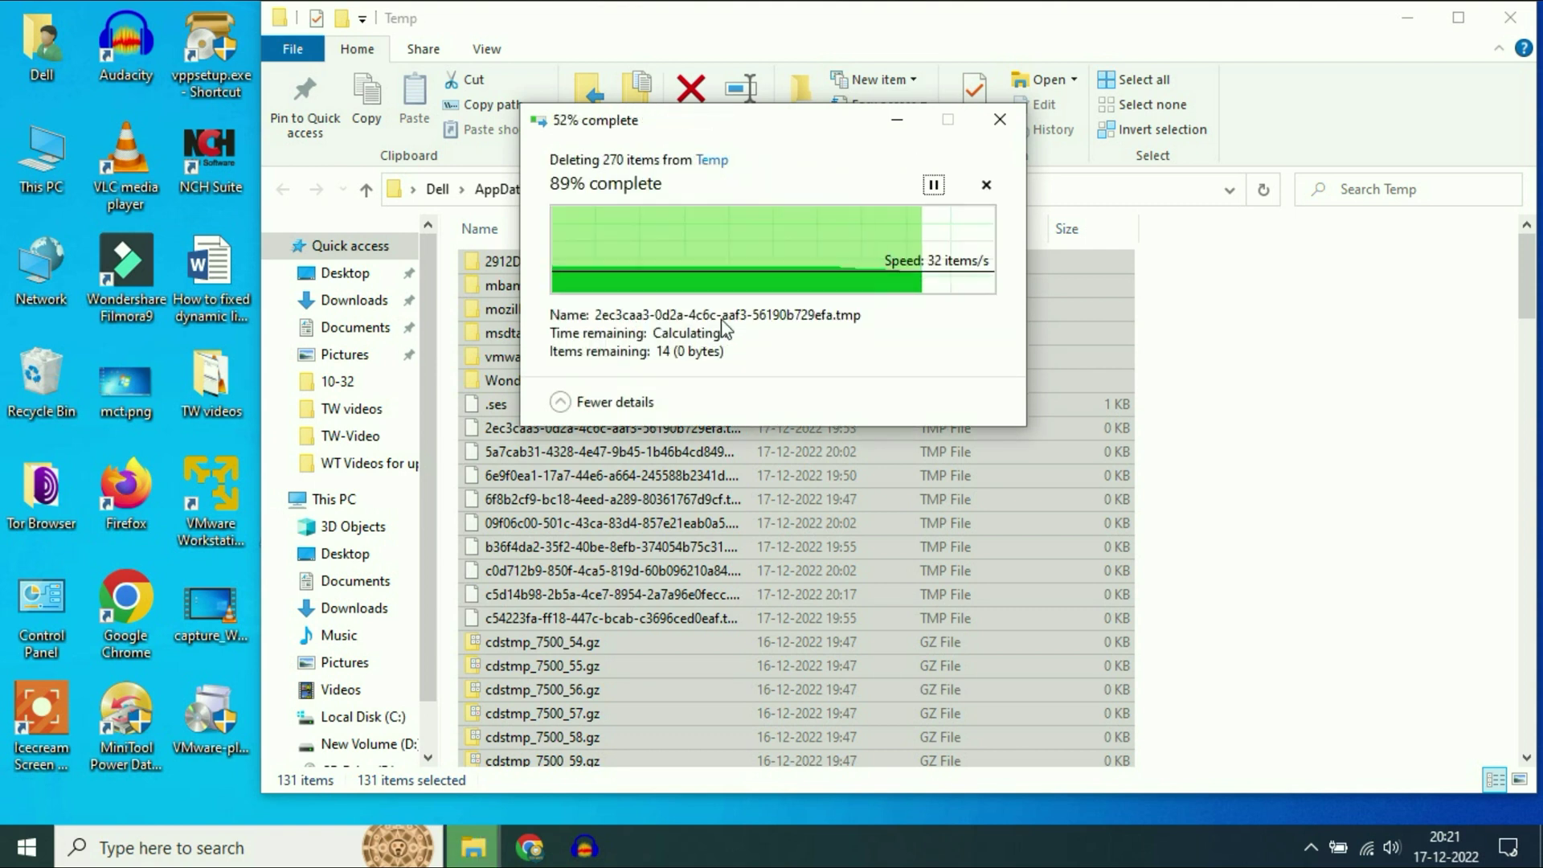
pyautogui.click(557, 313)
pyautogui.click(827, 347)
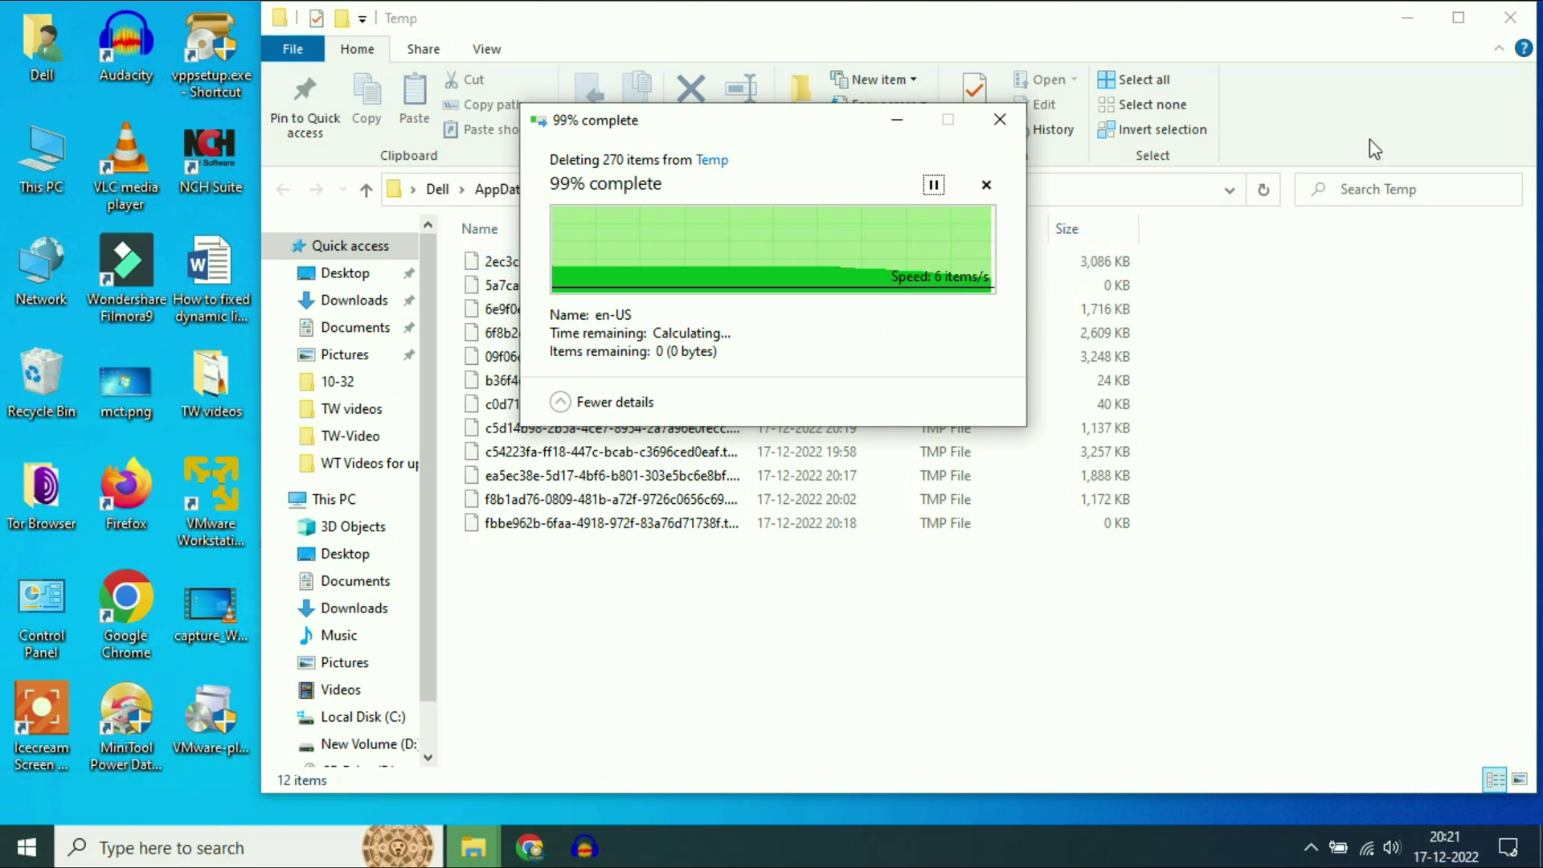
pyautogui.click(1493, 28)
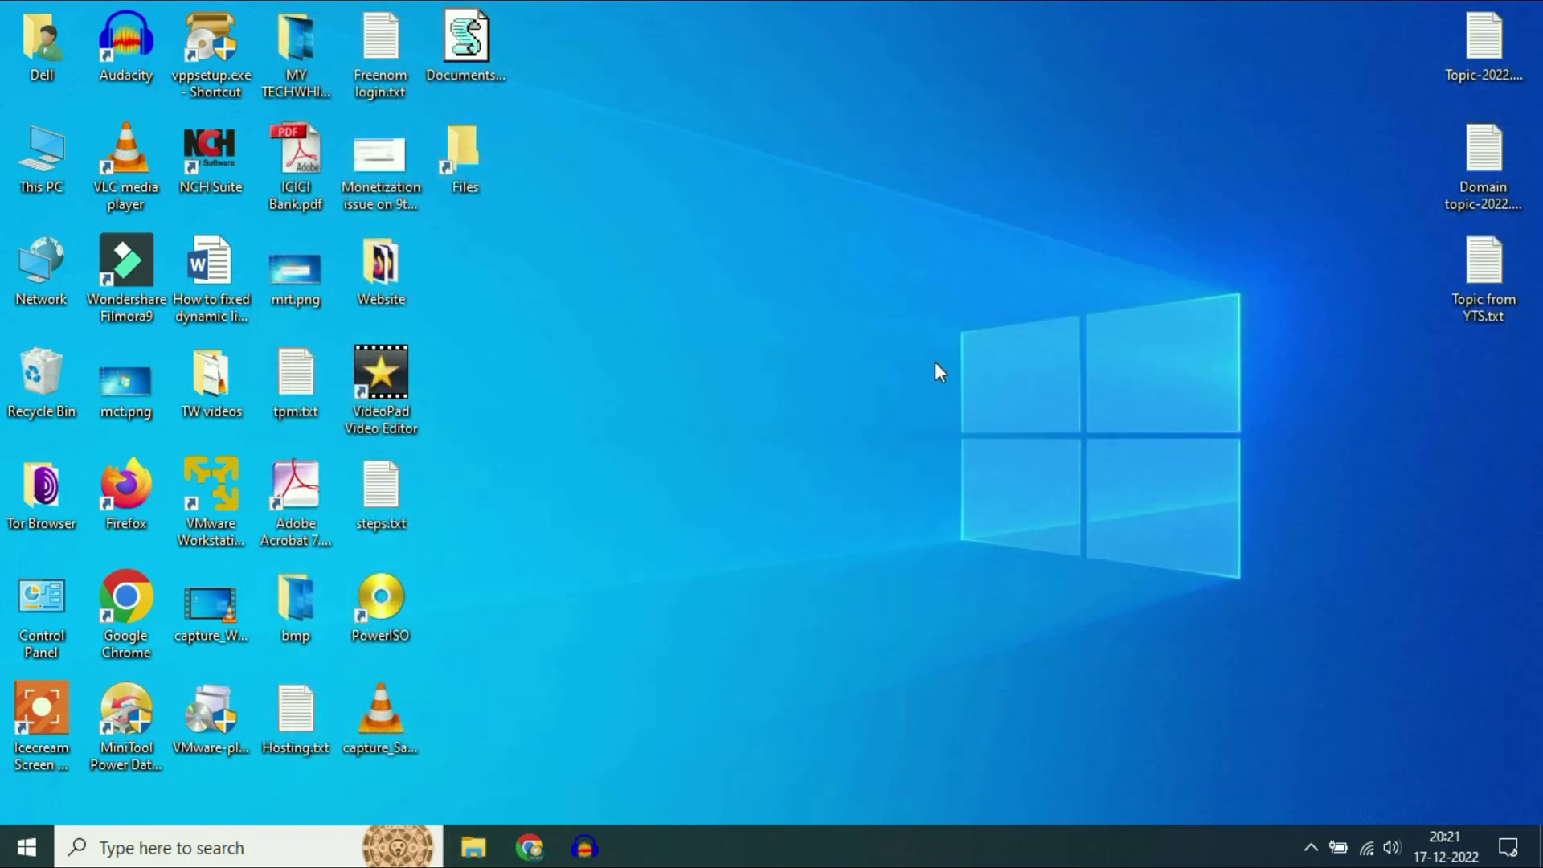
# Step: Open Prefetch from the Run box, permanently delete its contents, and close the window
pyautogui.press('super+r')
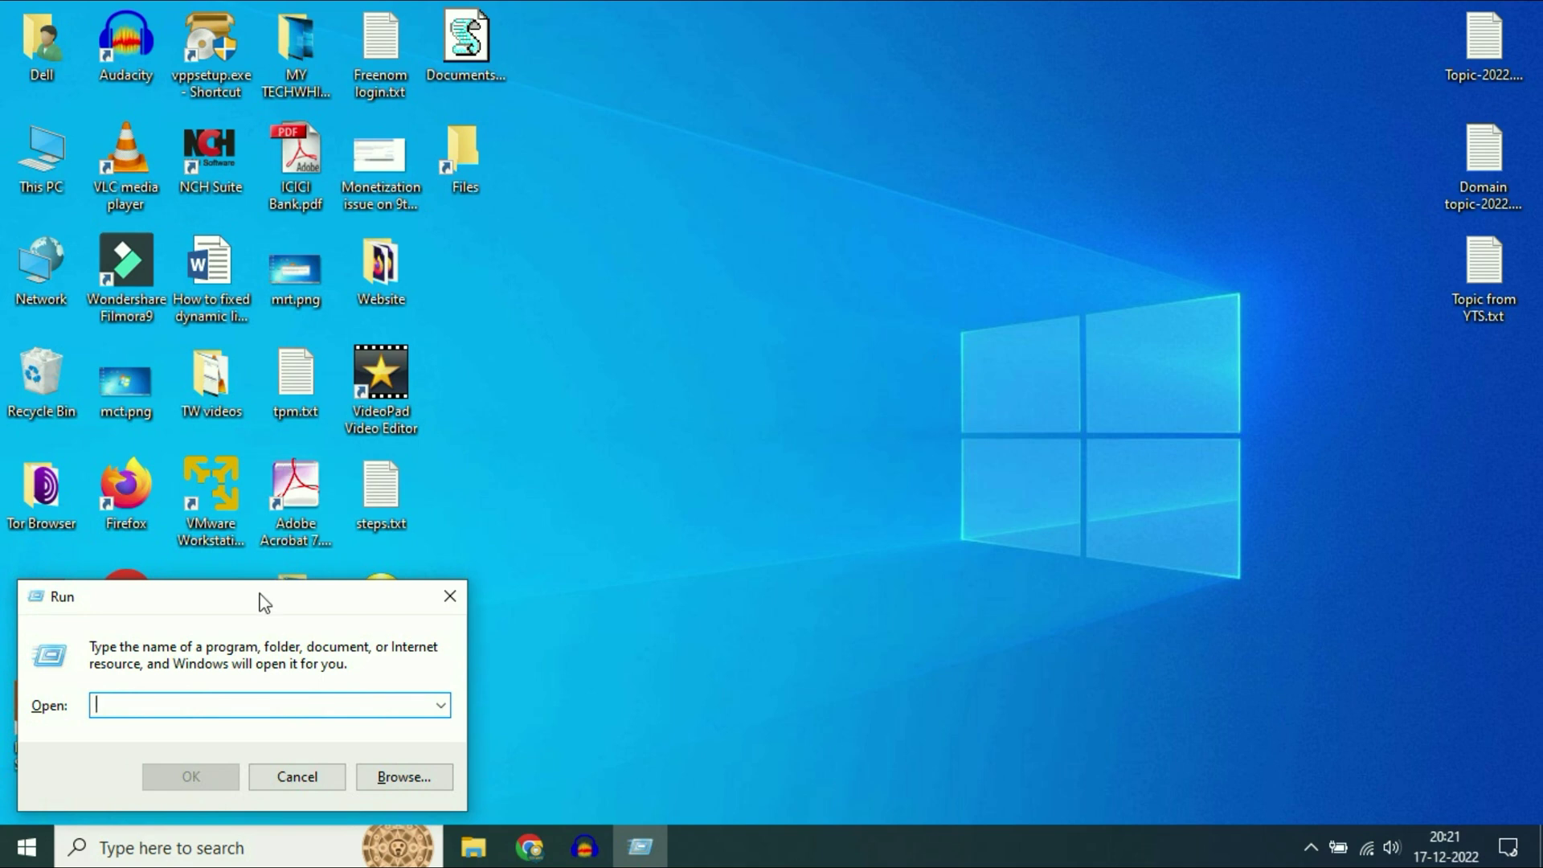
pyautogui.moveTo(296, 597); pyautogui.dragTo(905, 367)
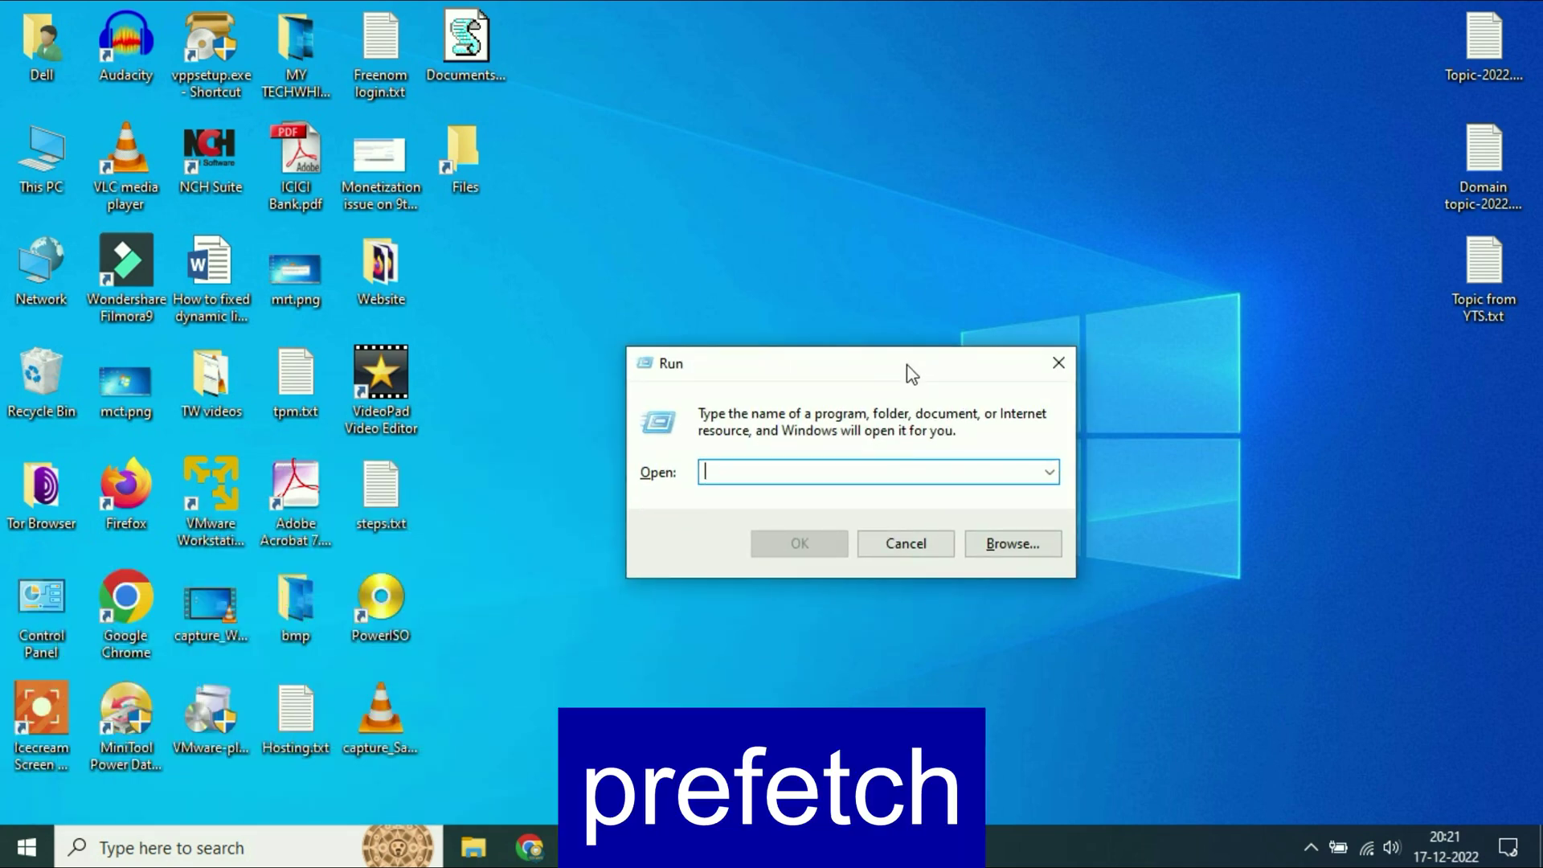
pyautogui.write('prefetc')
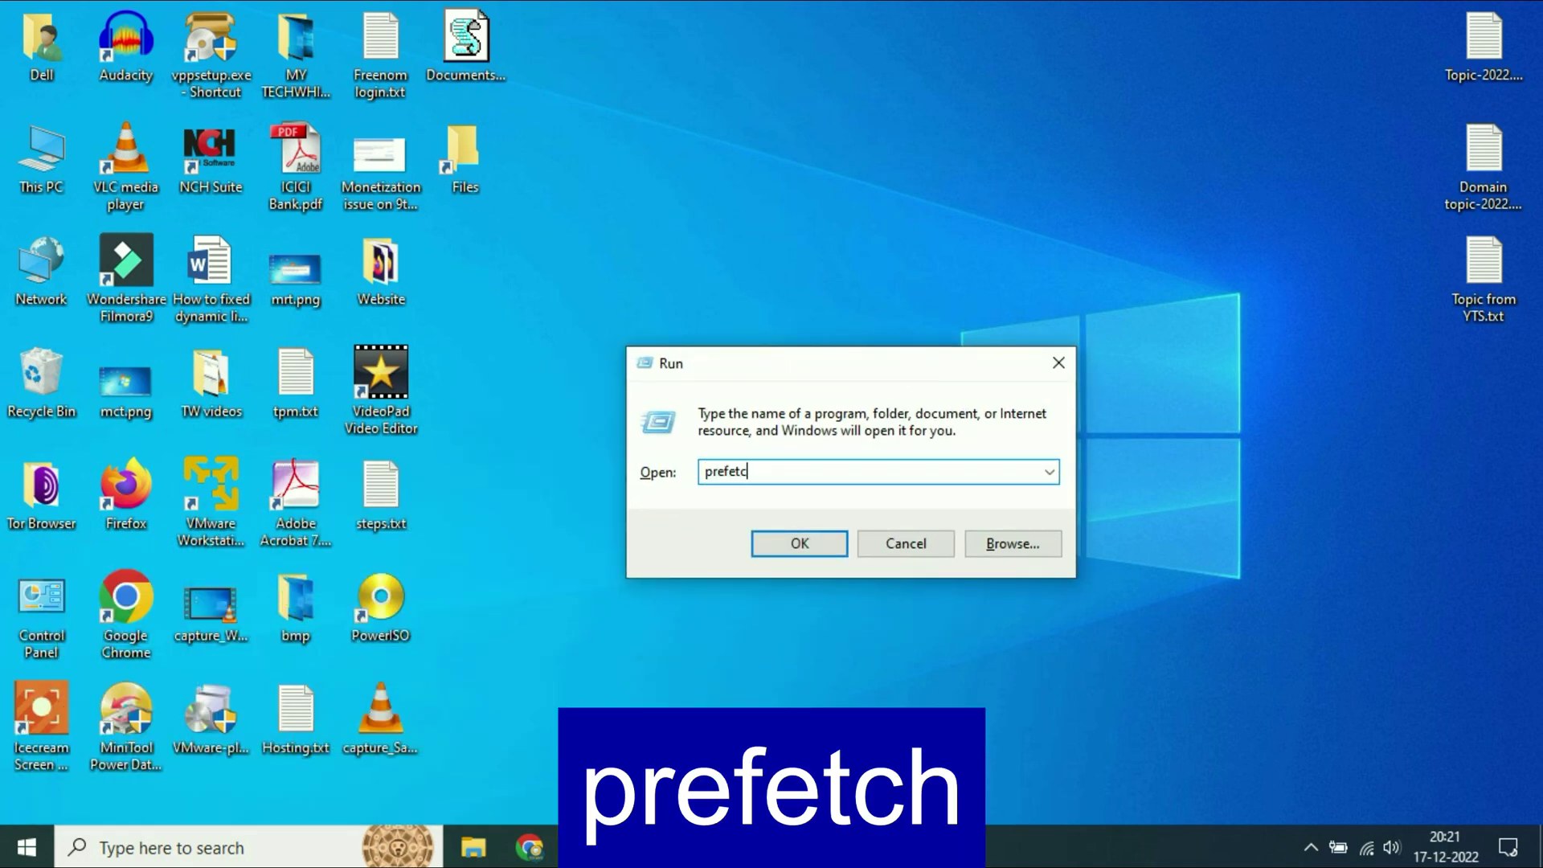
pyautogui.write('h')
pyautogui.press('Return')
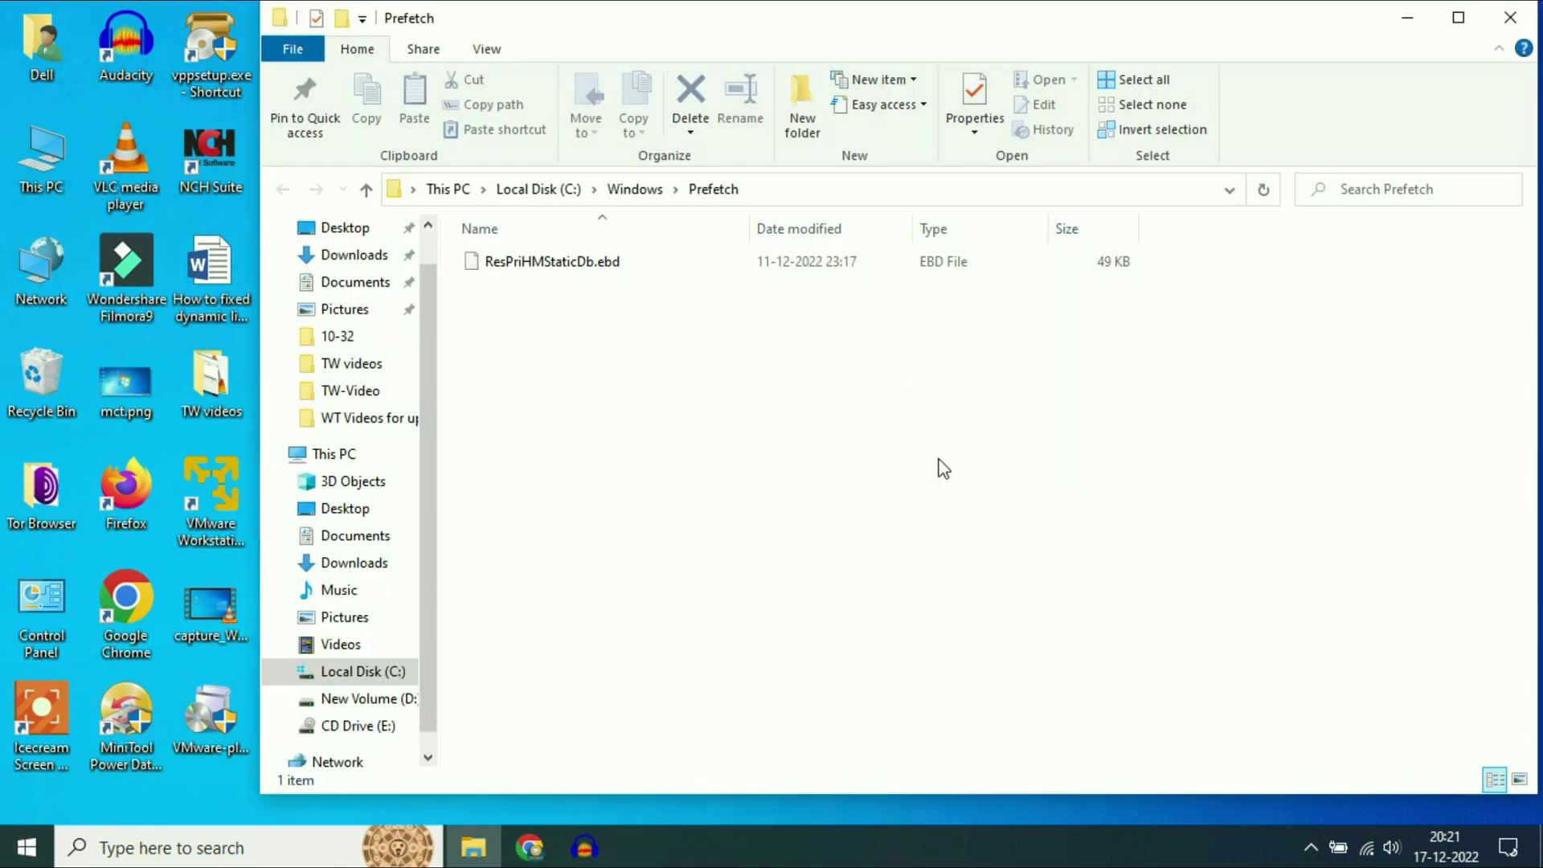
pyautogui.hotkey('ctrl', 'a')
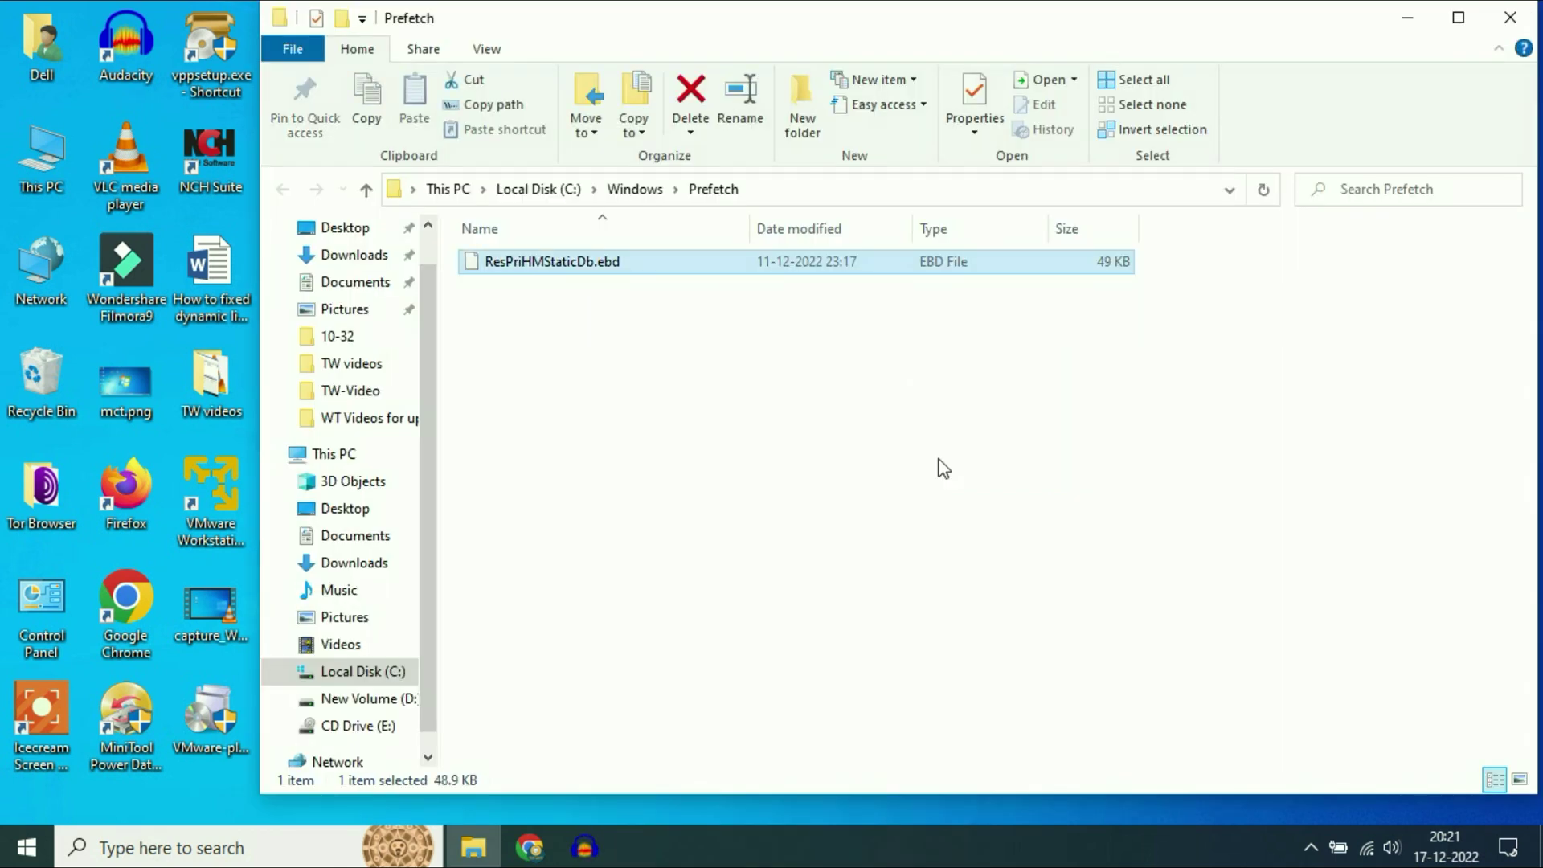
pyautogui.hotkey('shift', 'Delete')
pyautogui.press('Return')
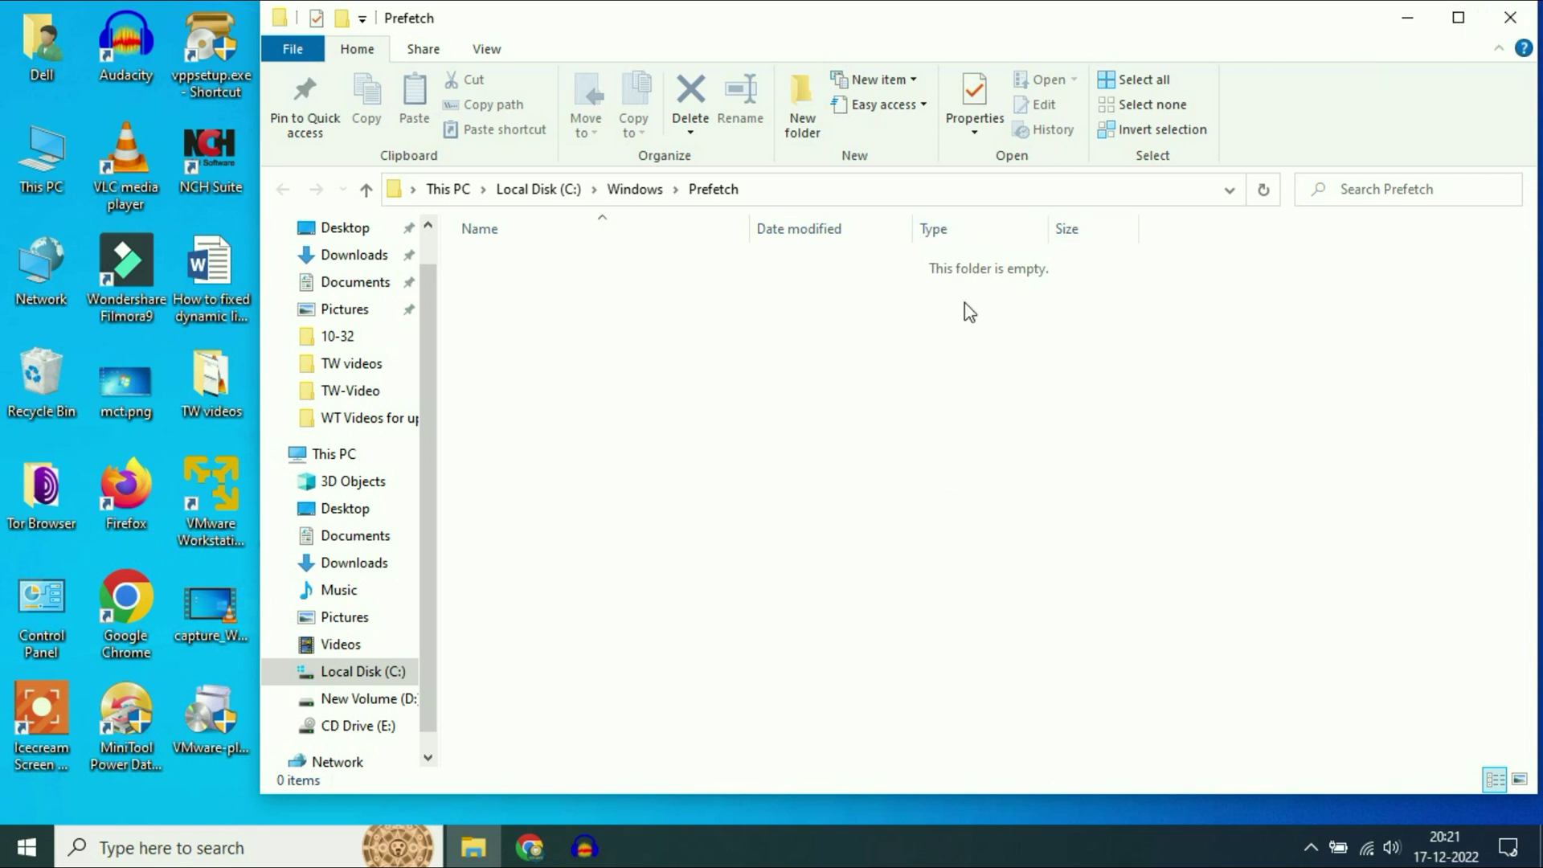
pyautogui.click(1500, 26)
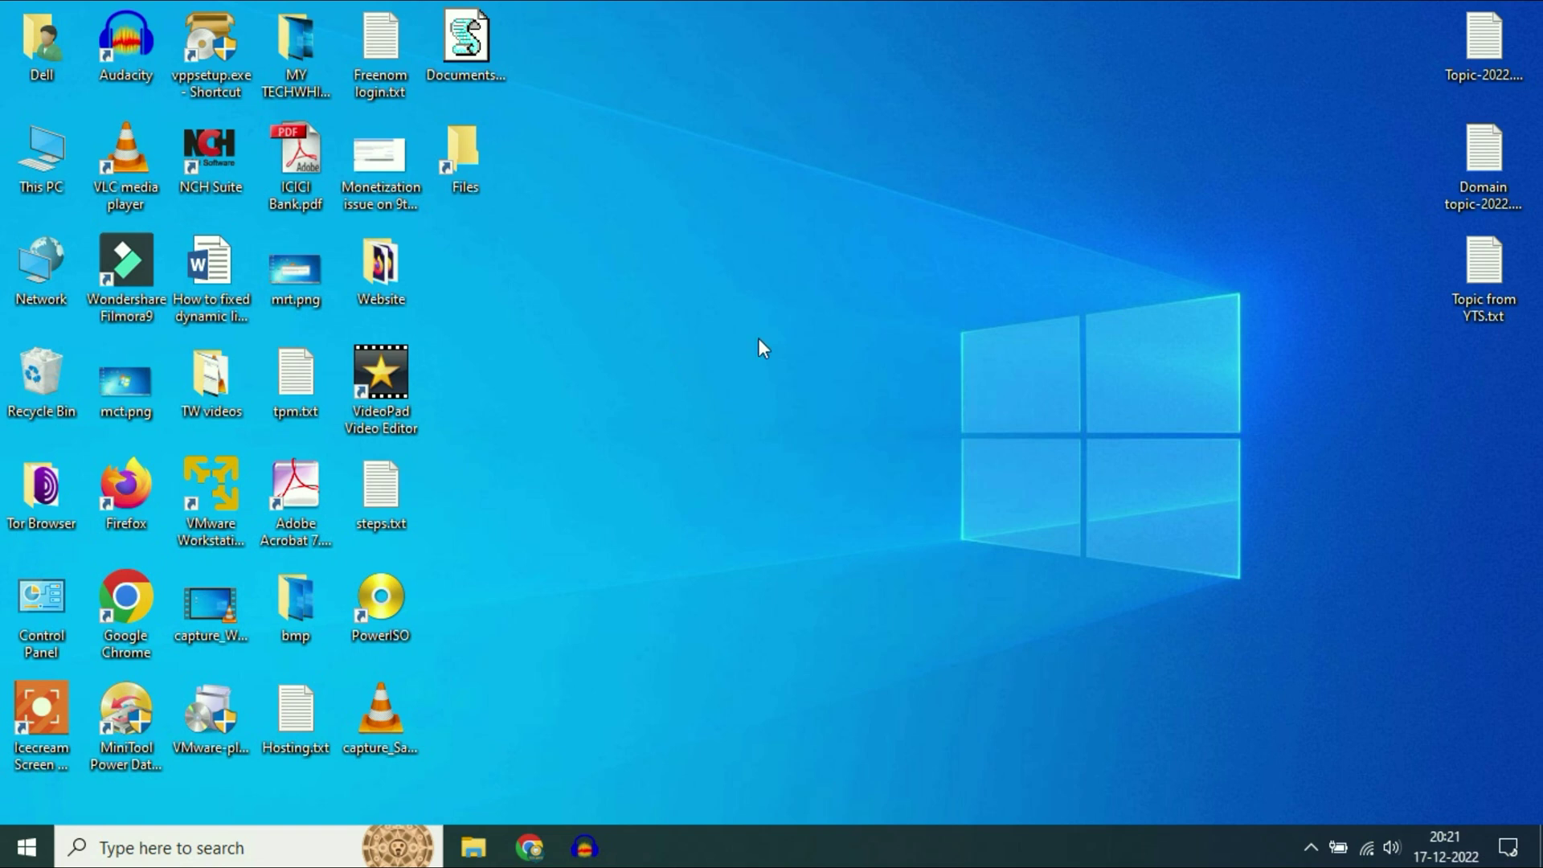
# Step: Browse This PC > Local Disk (C:) > Windows and type 'so' to reach SoftwareDistribution
pyautogui.doubleClick(40, 185)
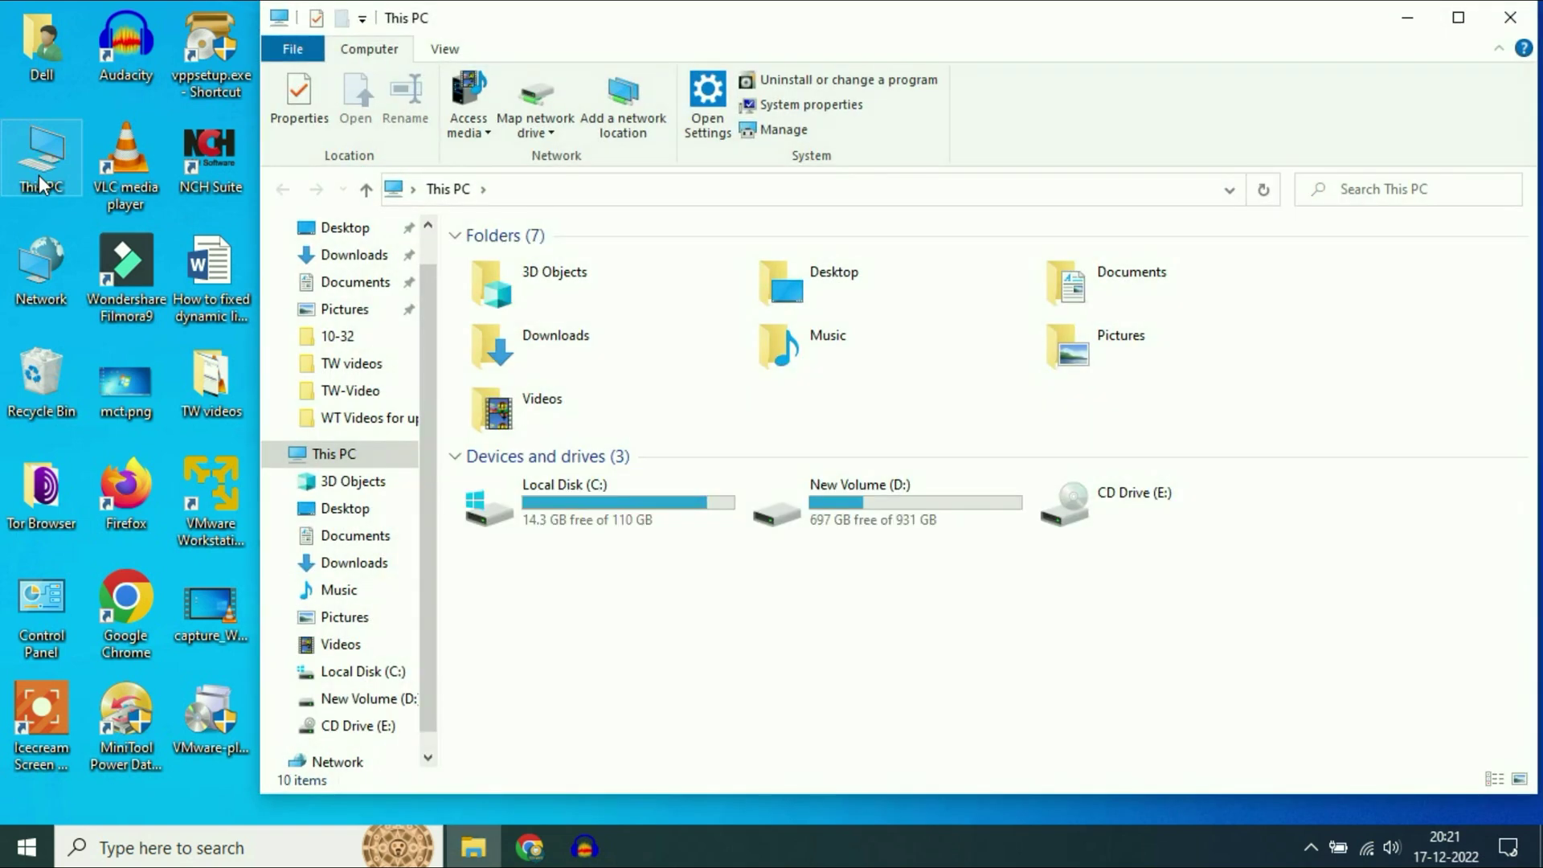
pyautogui.doubleClick(586, 515)
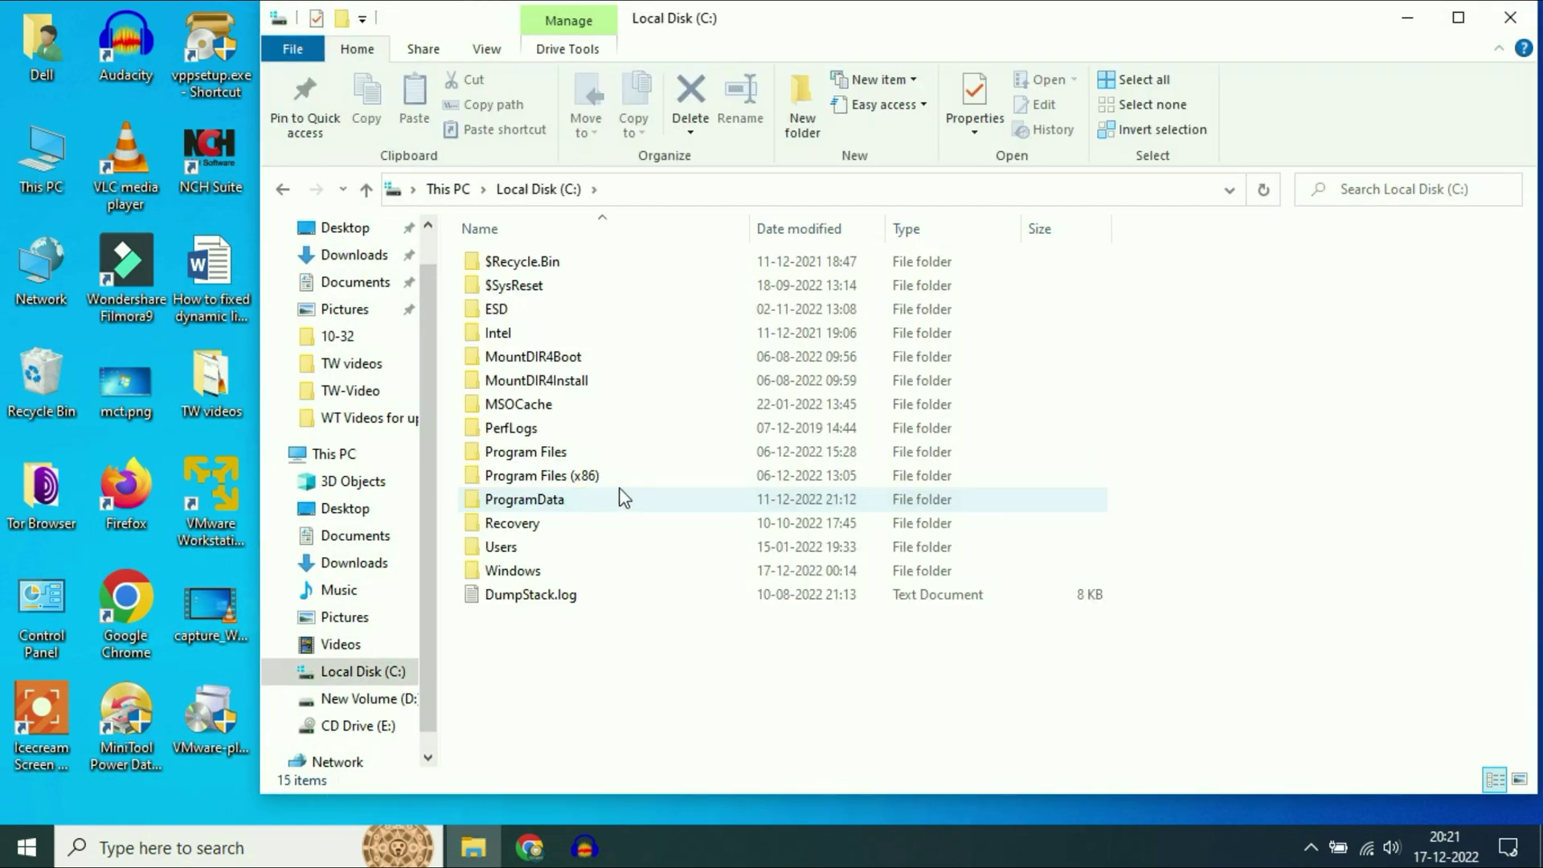
pyautogui.doubleClick(563, 572)
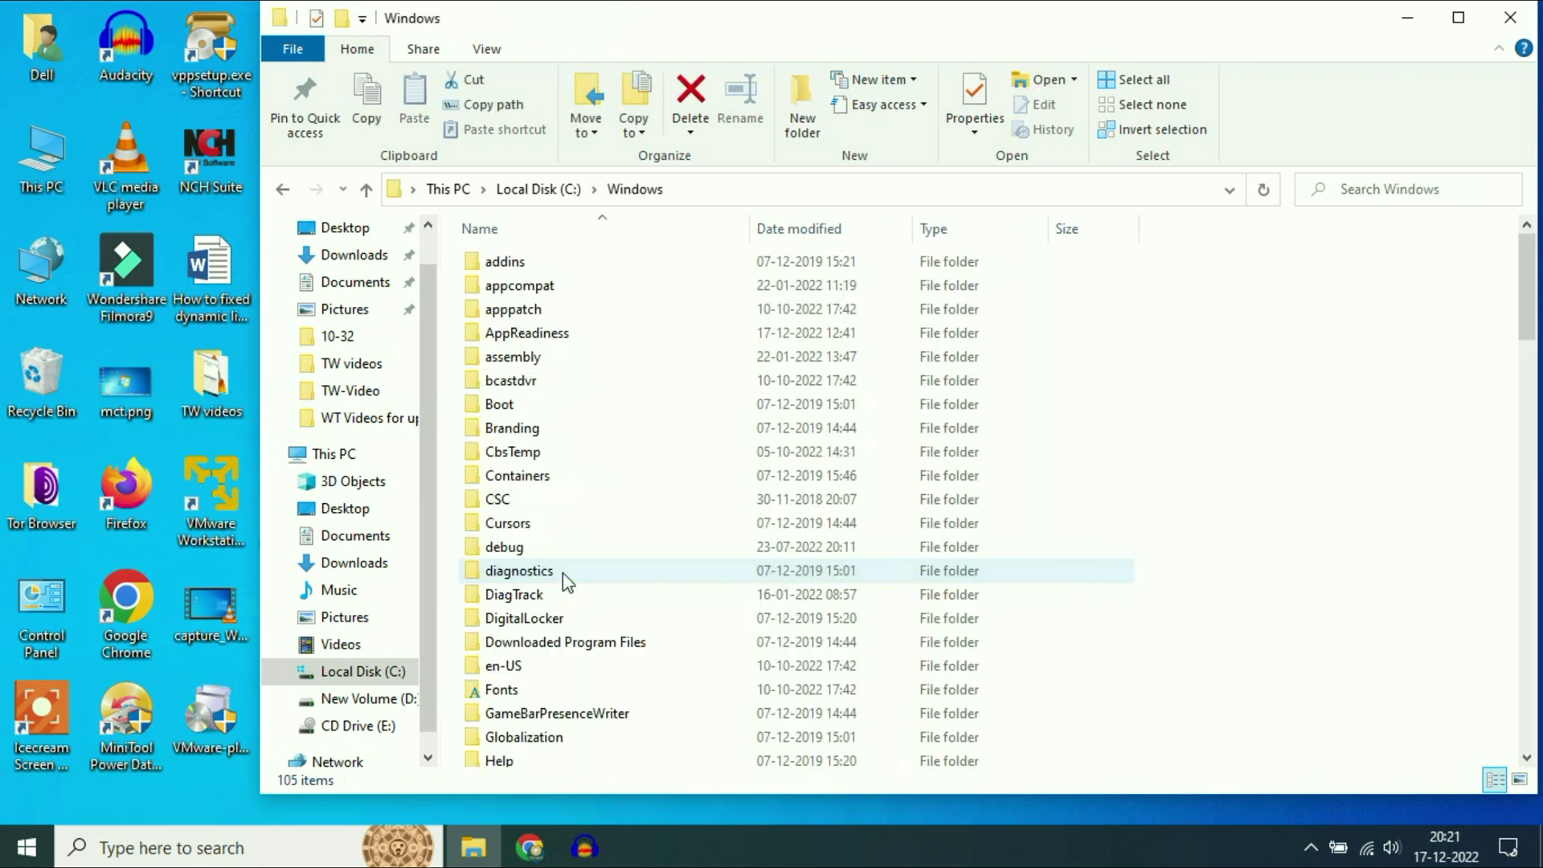
pyautogui.click(543, 410)
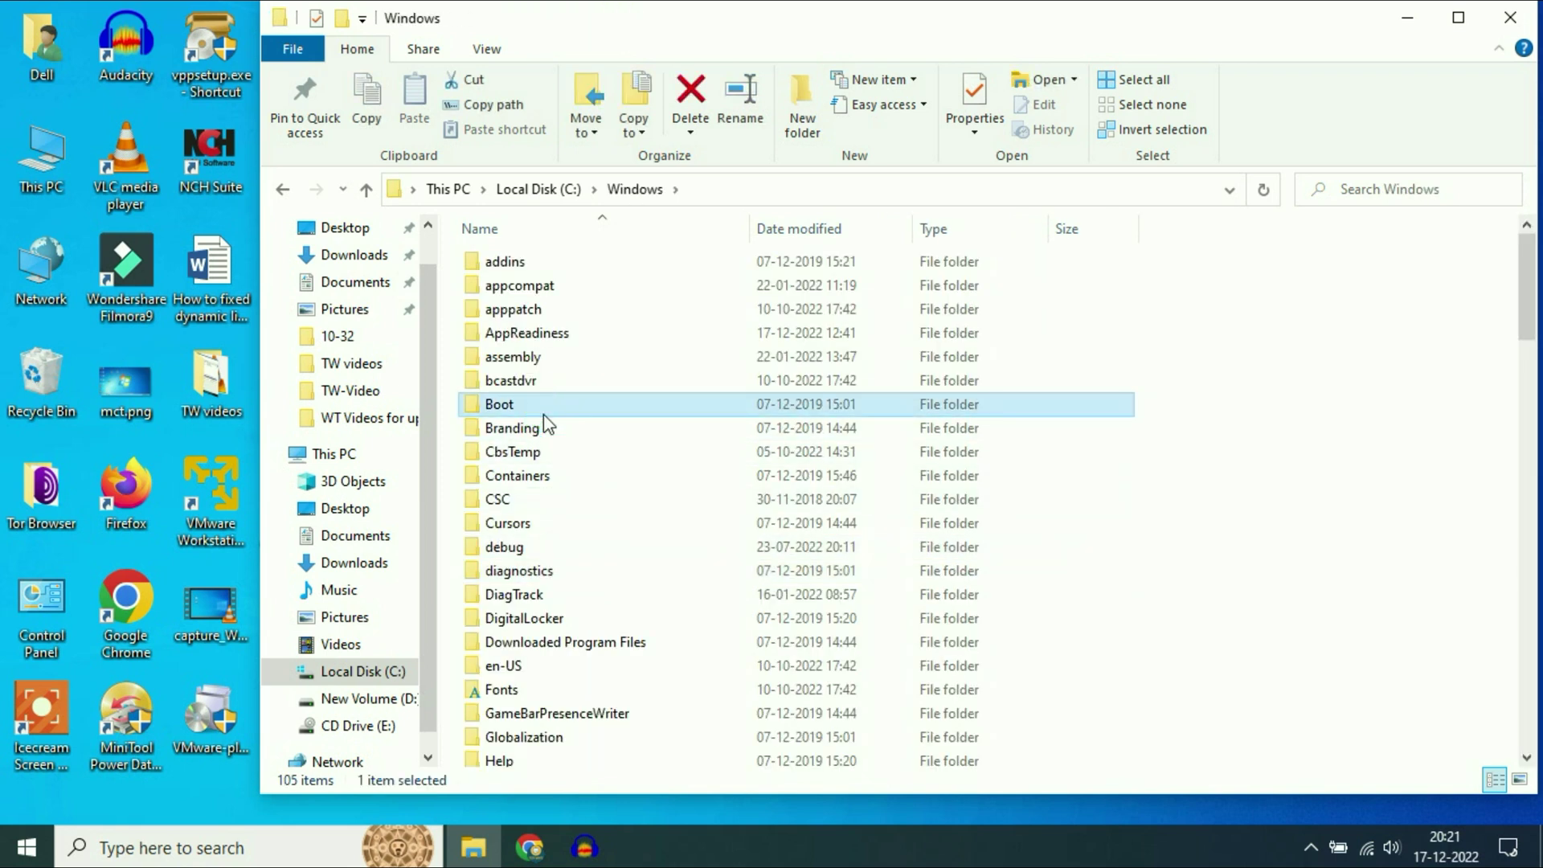
pyautogui.write('s')
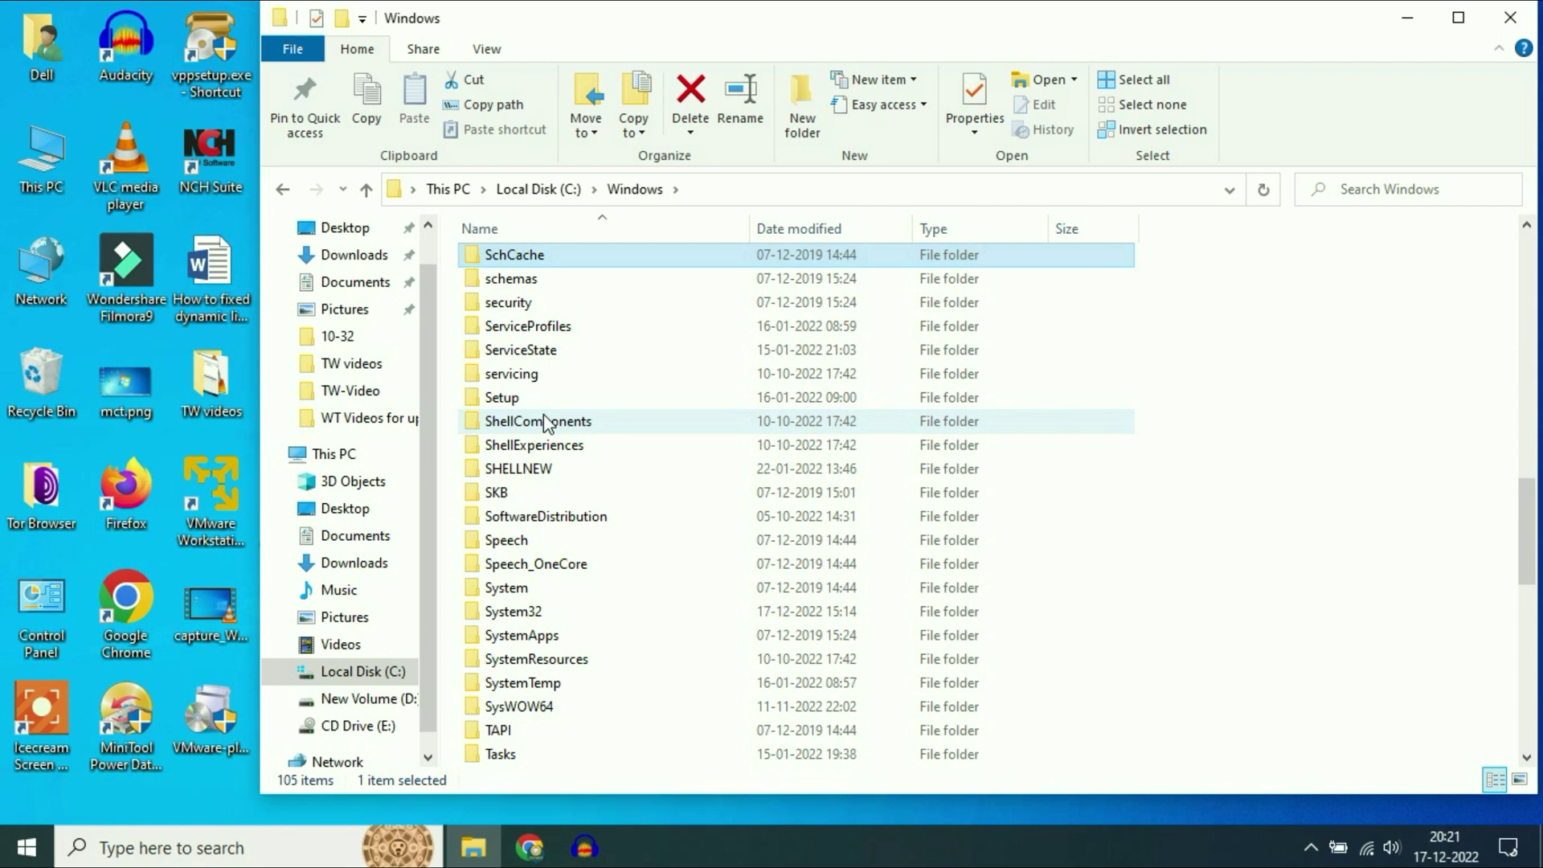
pyautogui.write('o')
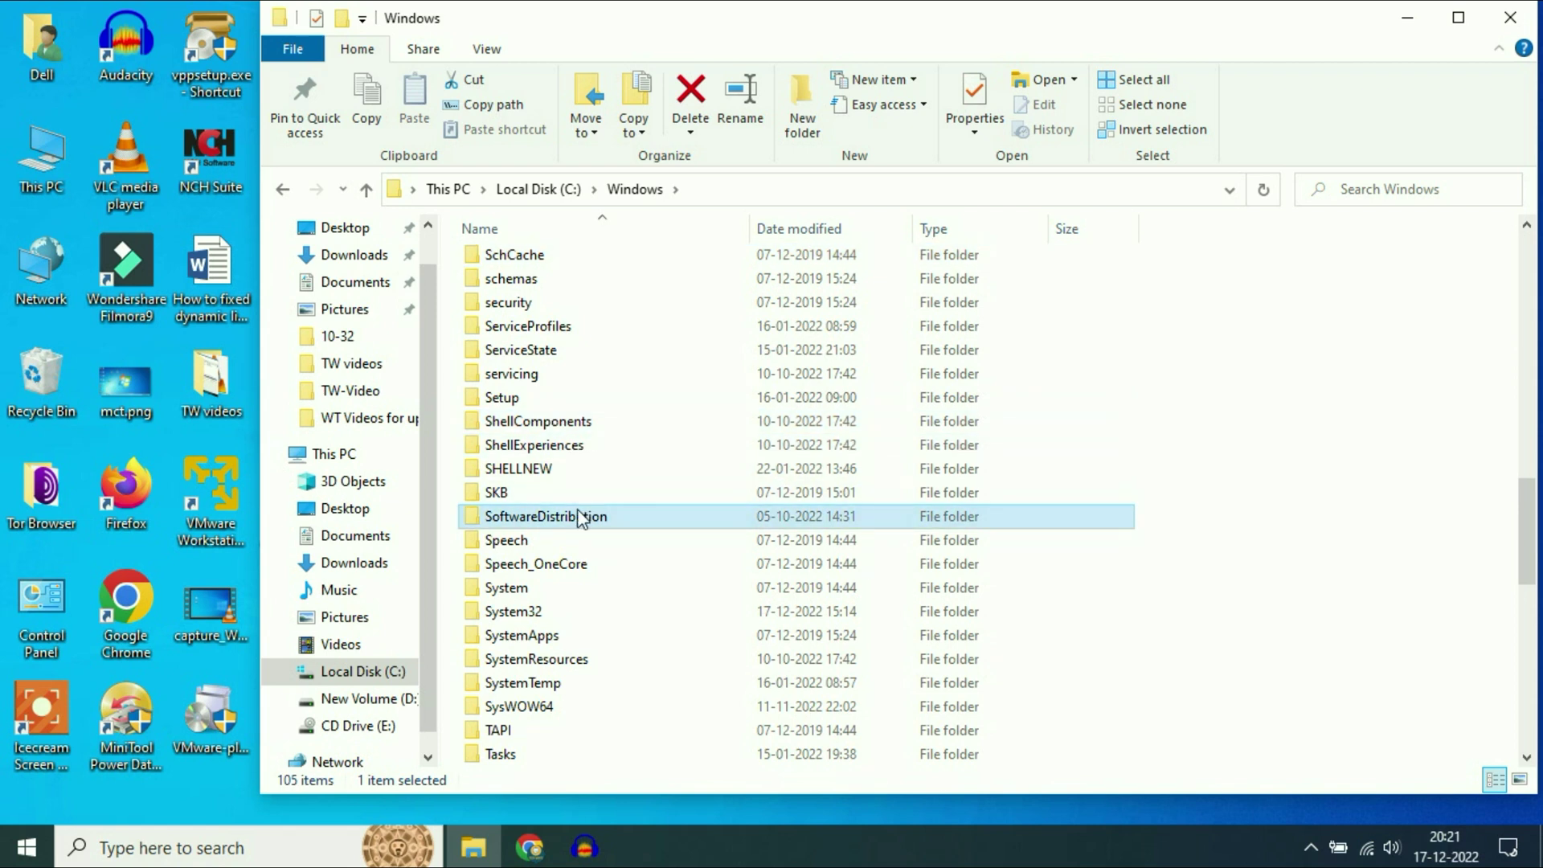
# Step: Permanently delete both items in SoftwareDistribution\Download with admin permission, then go back
pyautogui.doubleClick(572, 515)
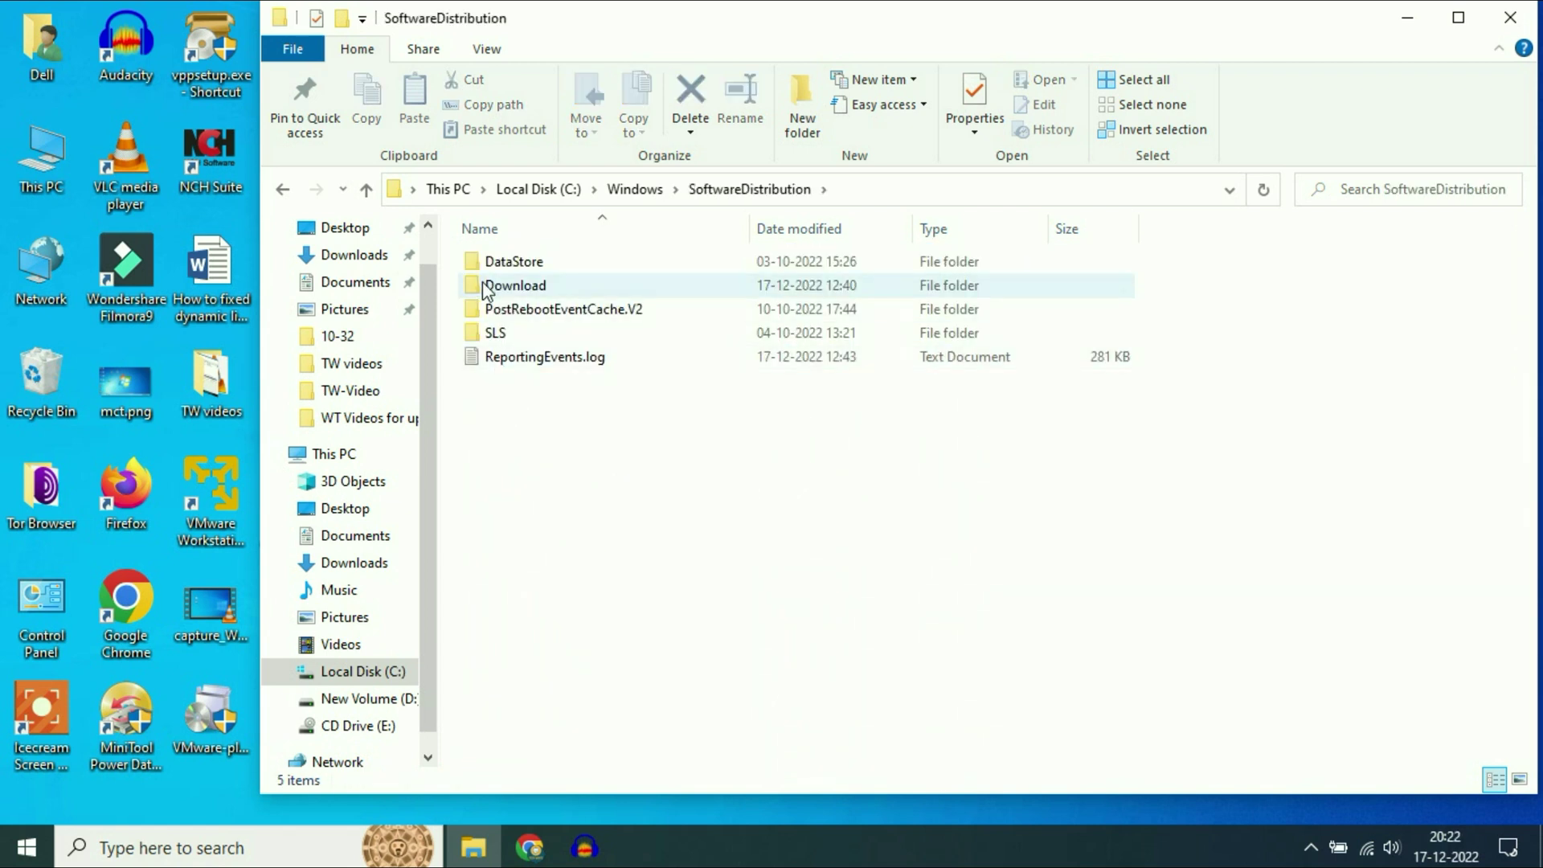
pyautogui.doubleClick(503, 291)
pyautogui.click(599, 524)
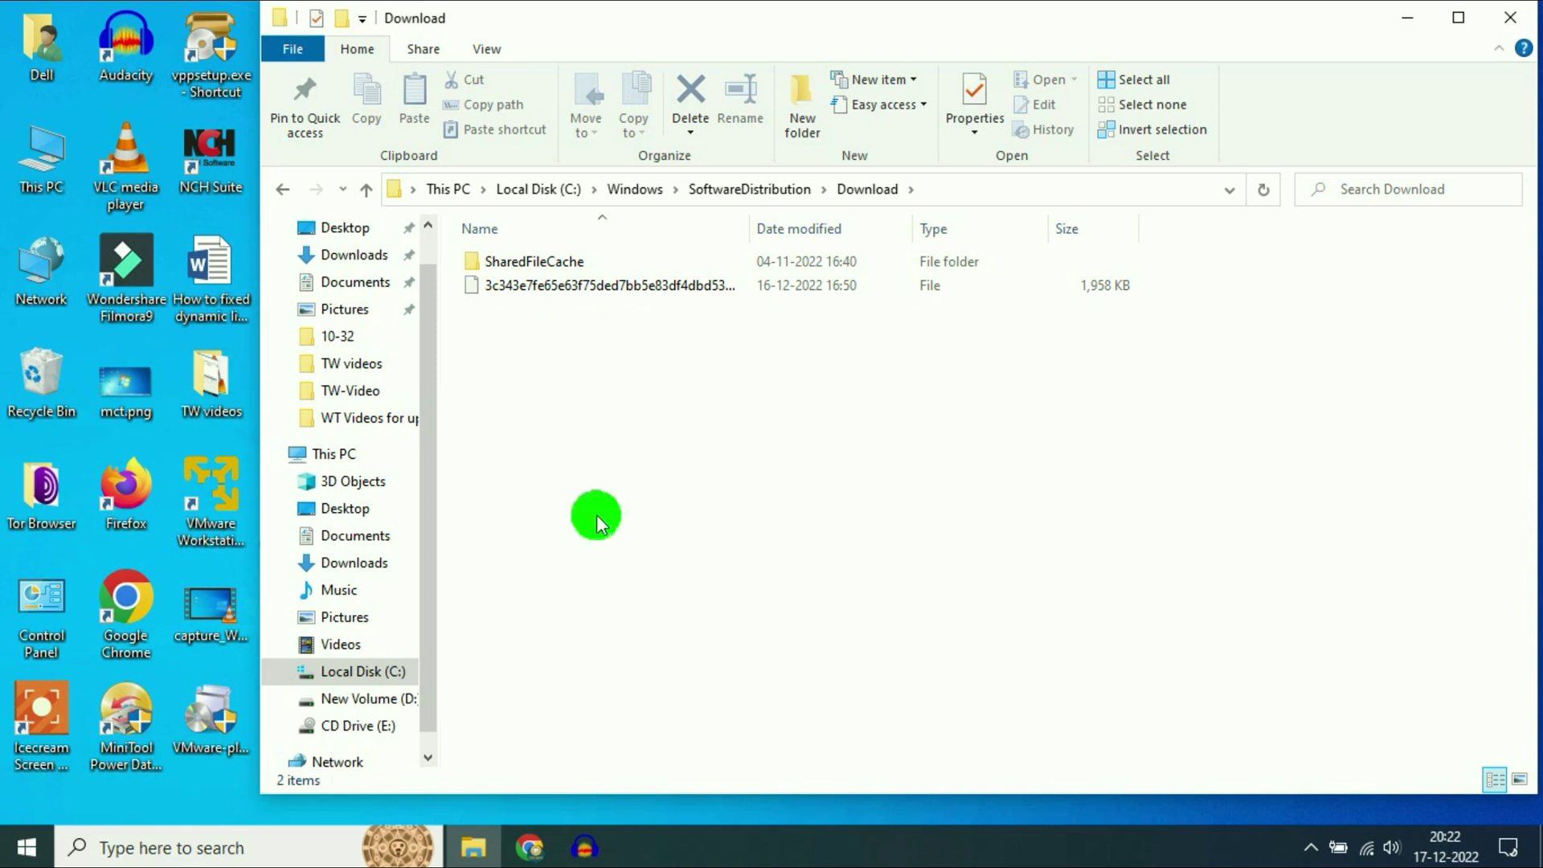
pyautogui.hotkey('ctrl', 'a')
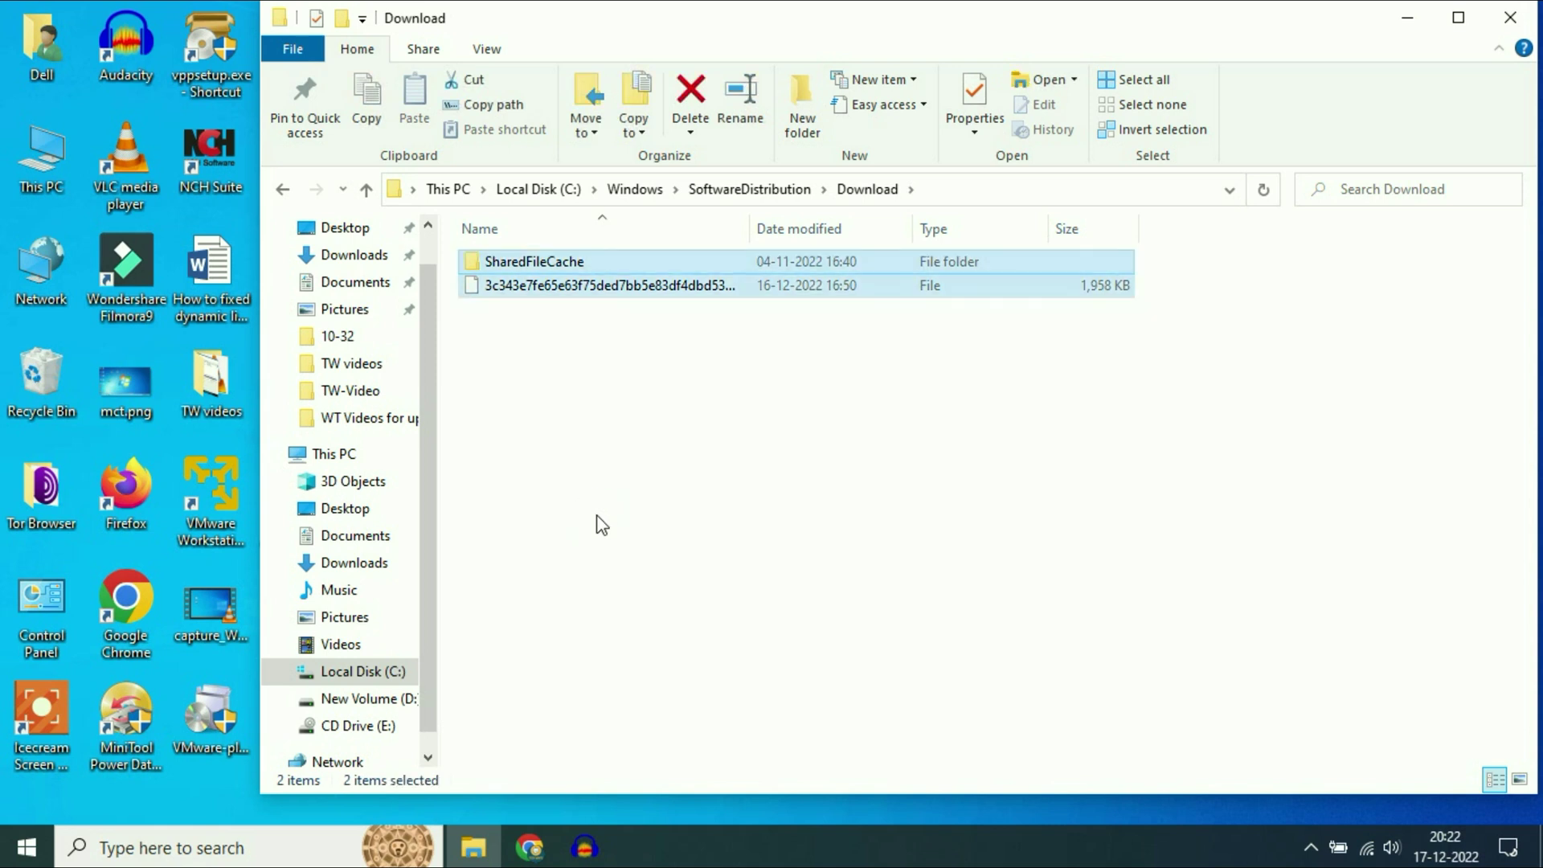
pyautogui.hotkey('shift', 'Delete')
pyautogui.press('Return')
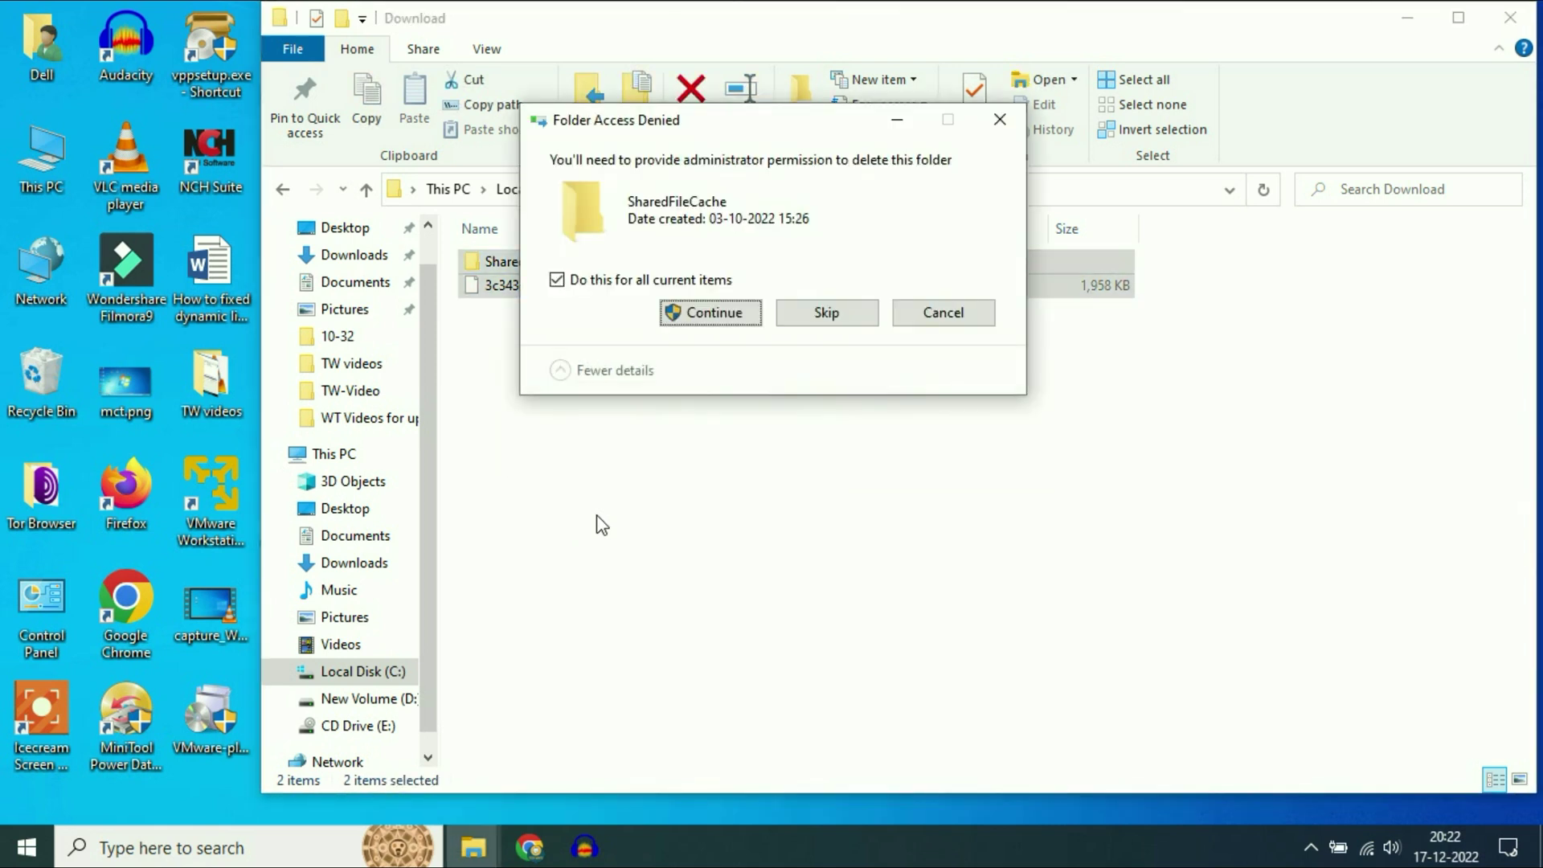
pyautogui.click(711, 313)
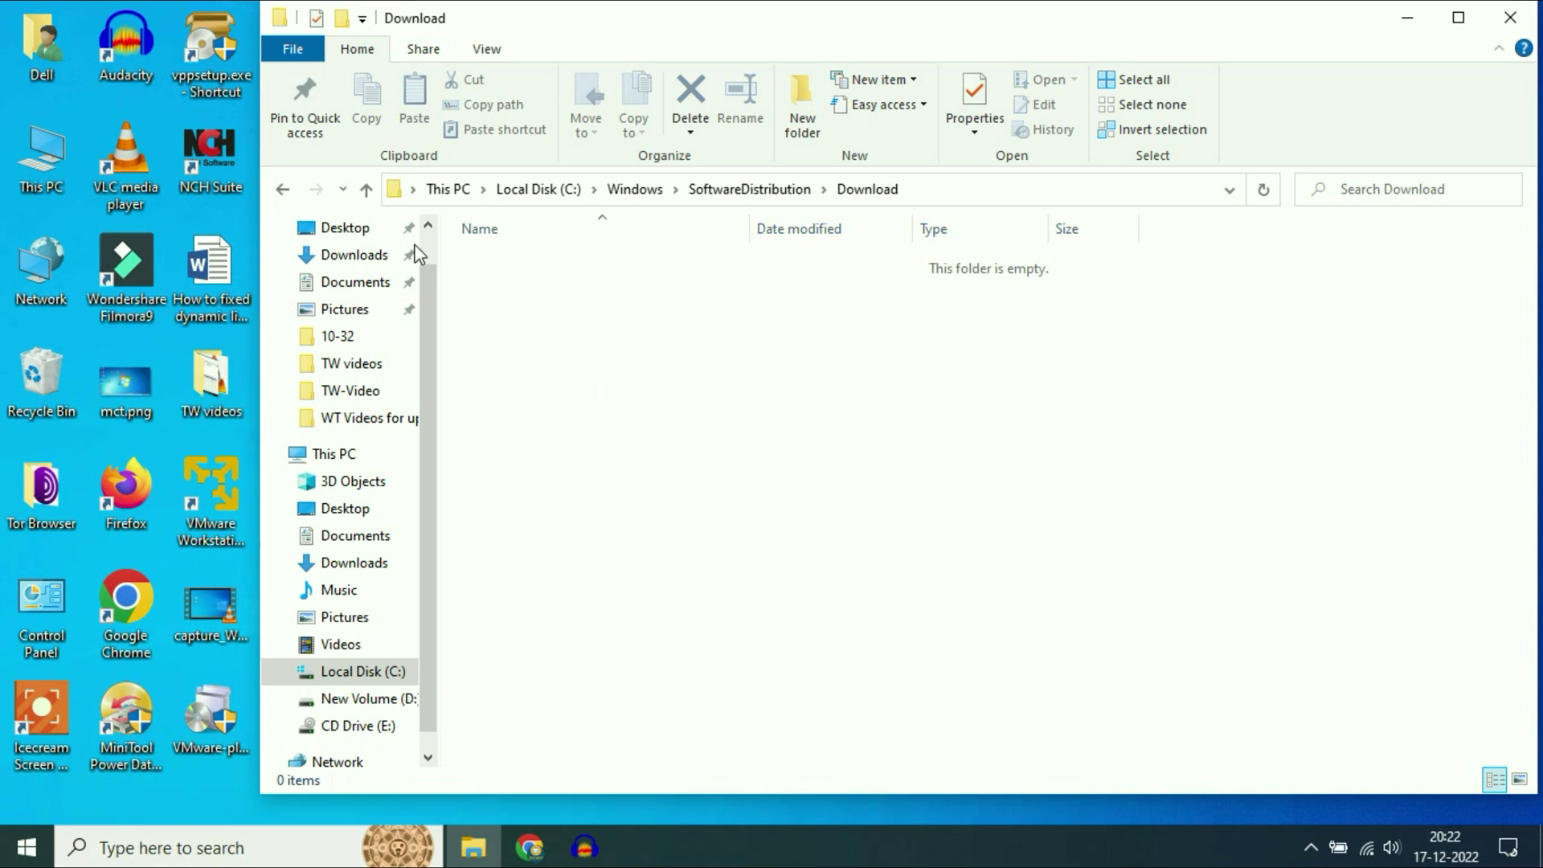
pyautogui.click(365, 189)
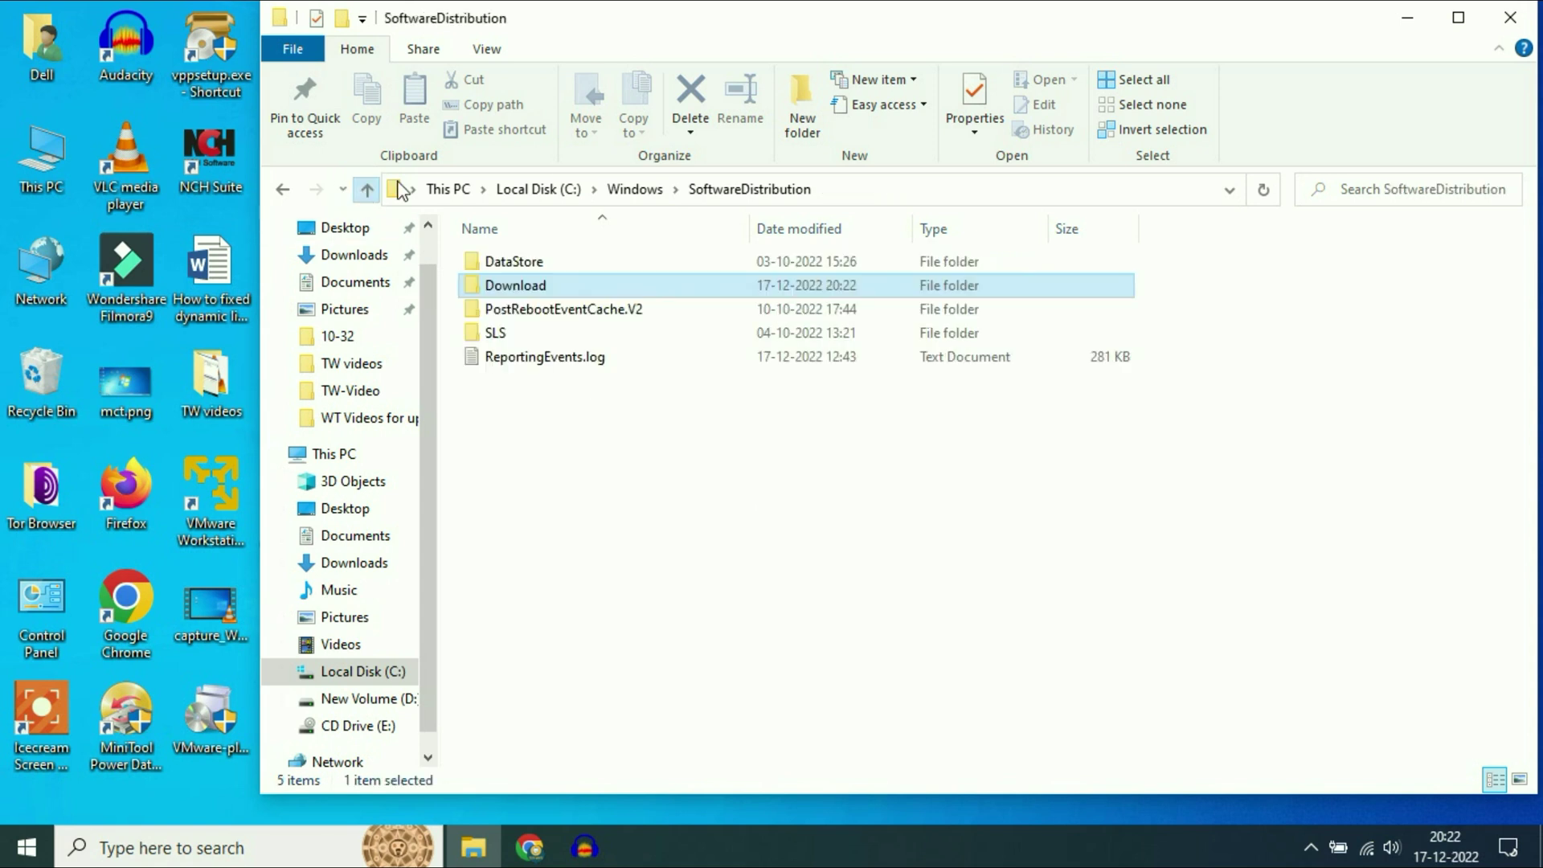
# Step: Check the Recycle Bin, then permanently empty its seven items from the desktop context menu
pyautogui.click(1510, 17)
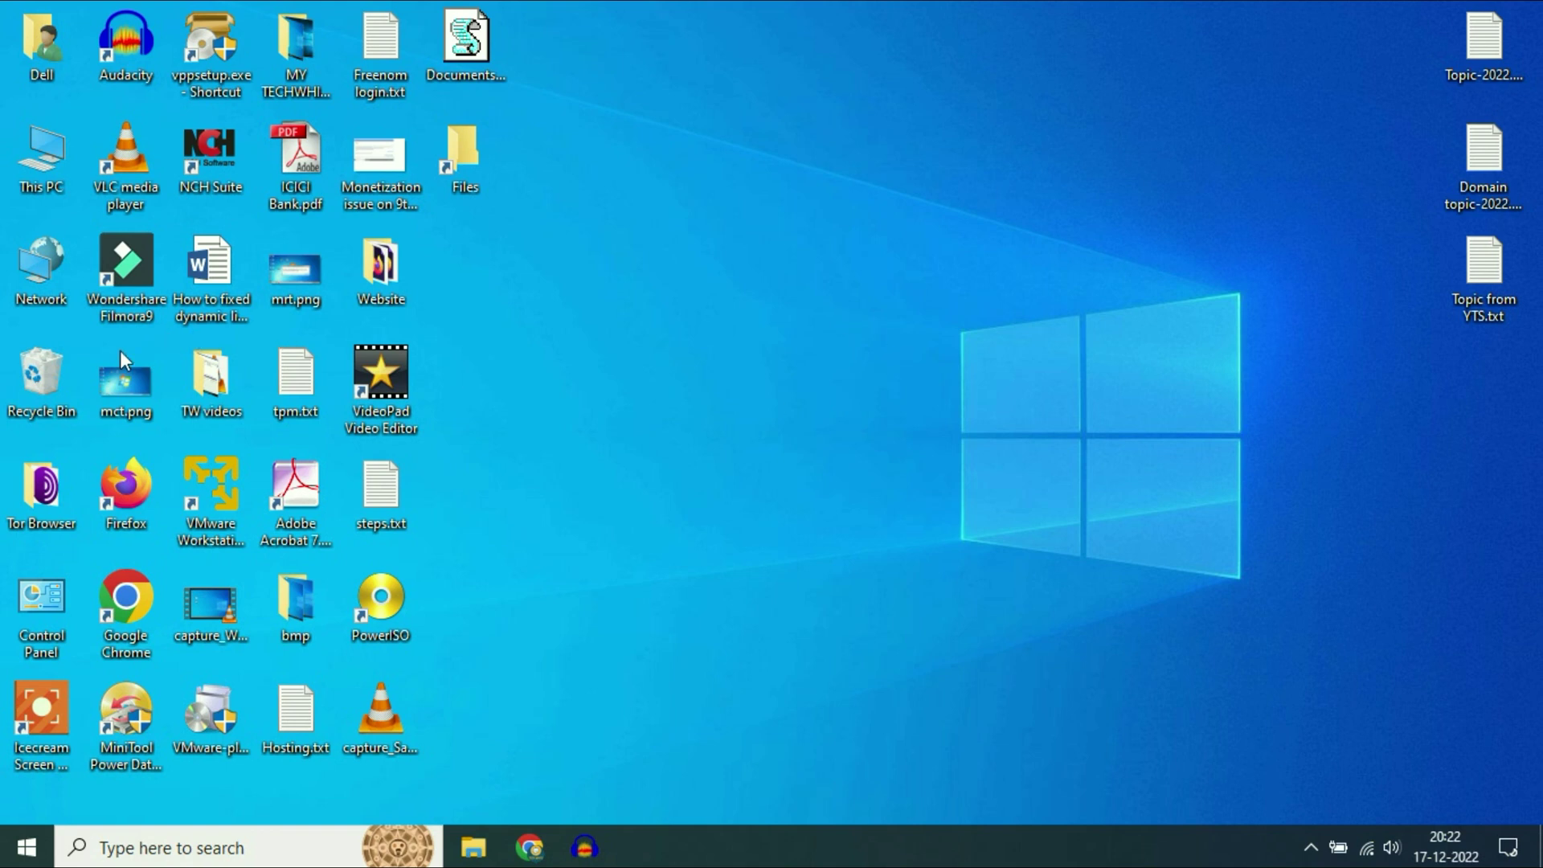
pyautogui.doubleClick(45, 379)
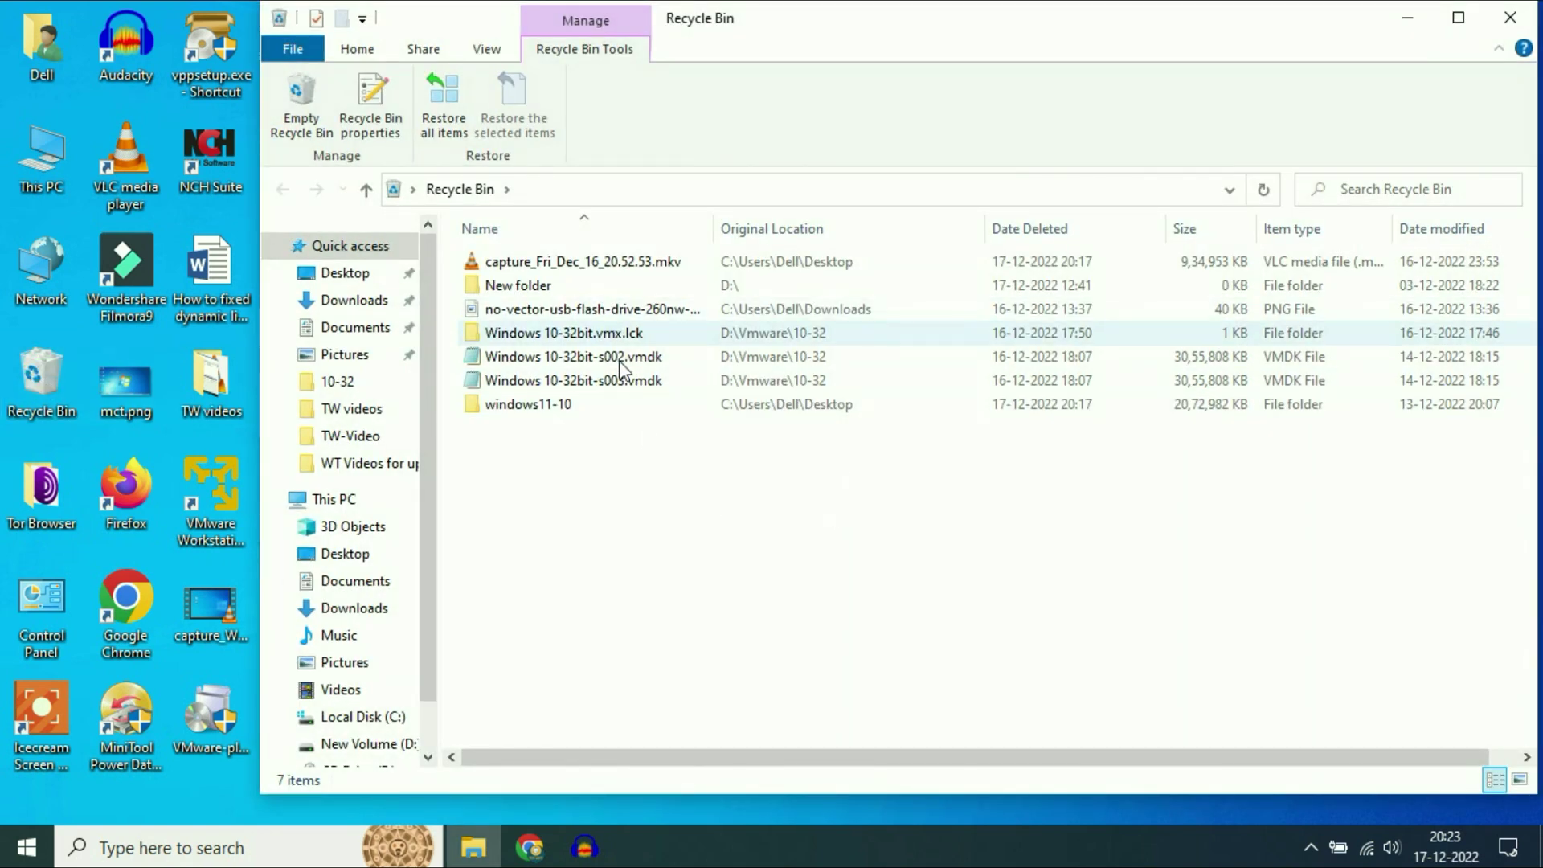
pyautogui.click(1510, 16)
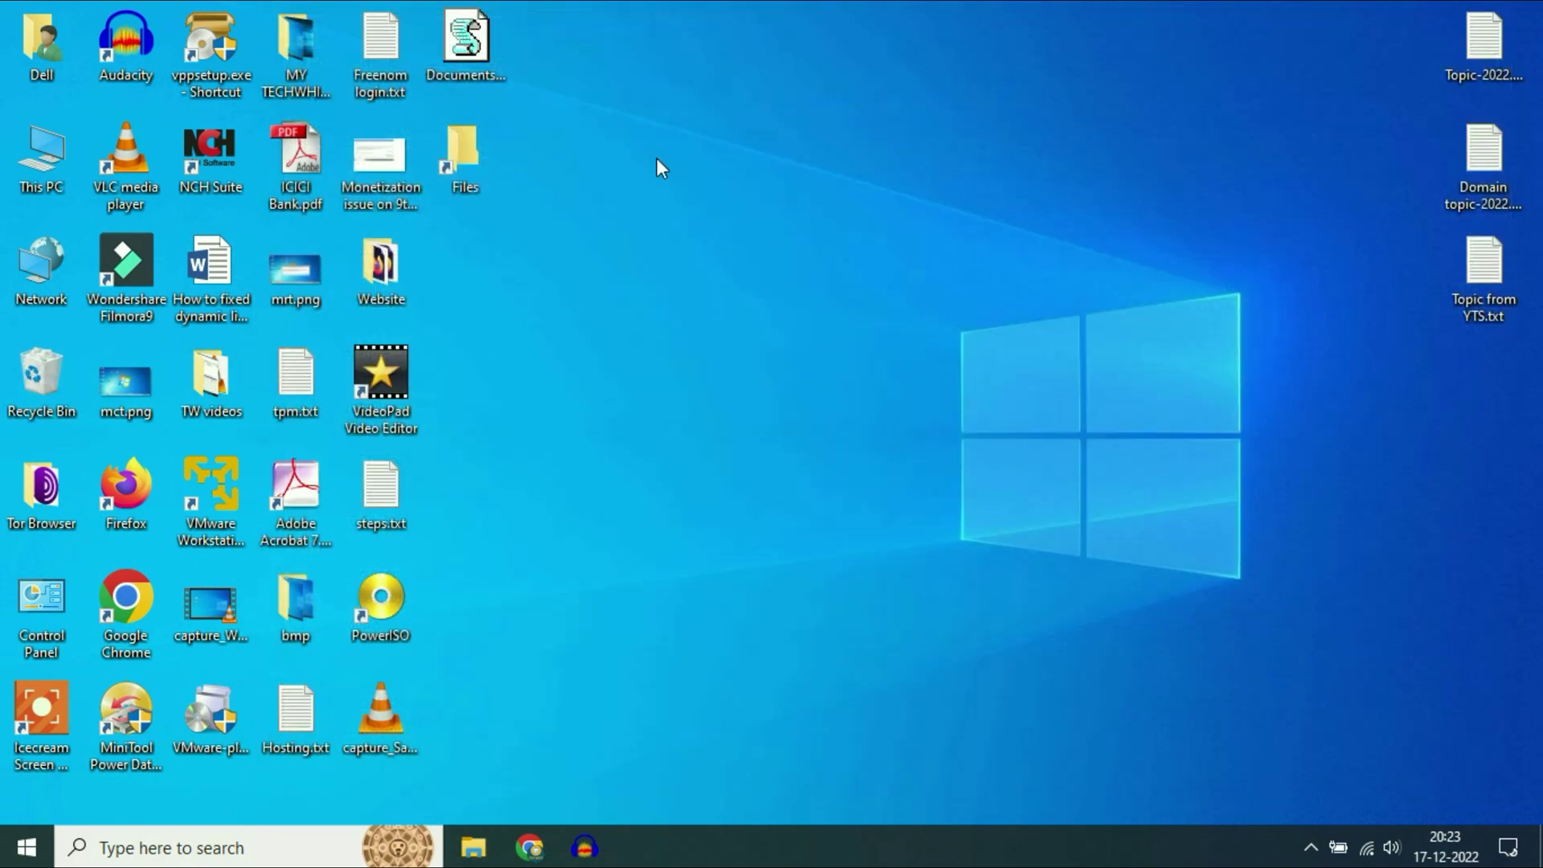
pyautogui.rightClick(41, 373)
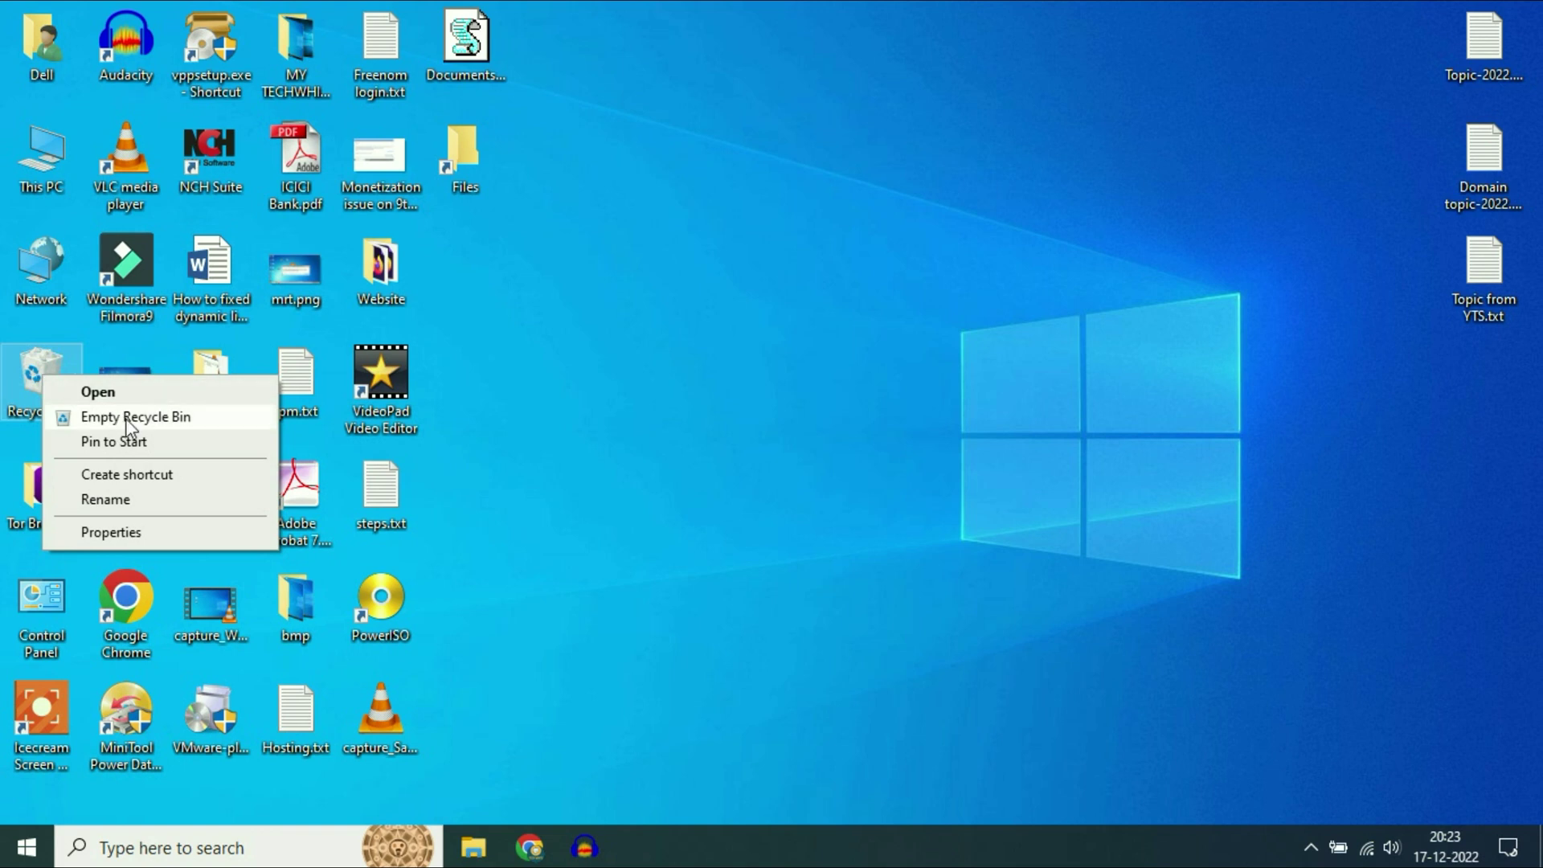
pyautogui.click(101, 418)
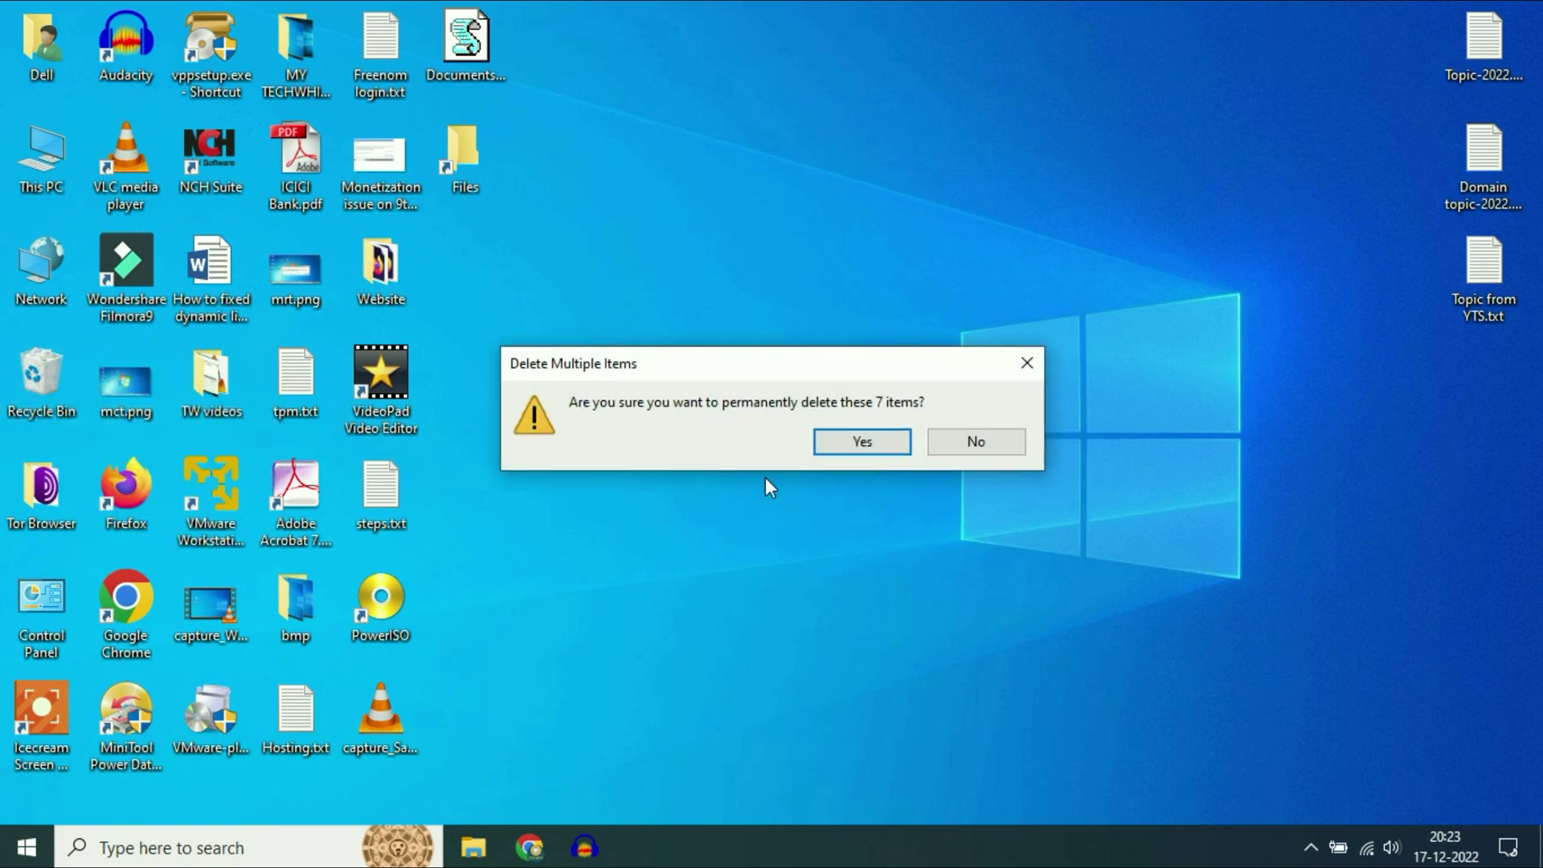
pyautogui.click(852, 454)
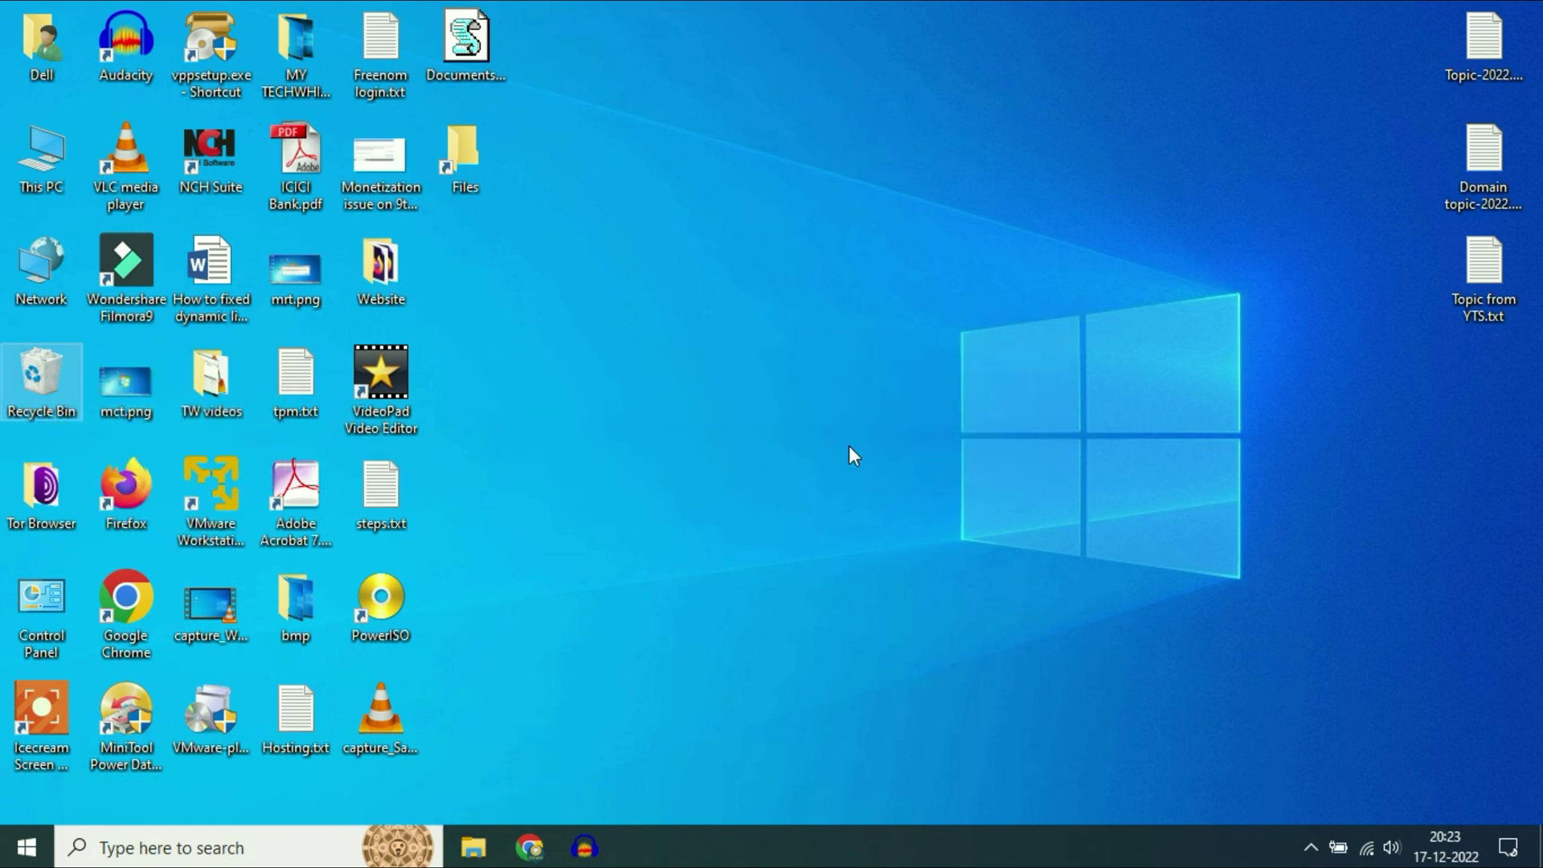
pyautogui.click(764, 348)
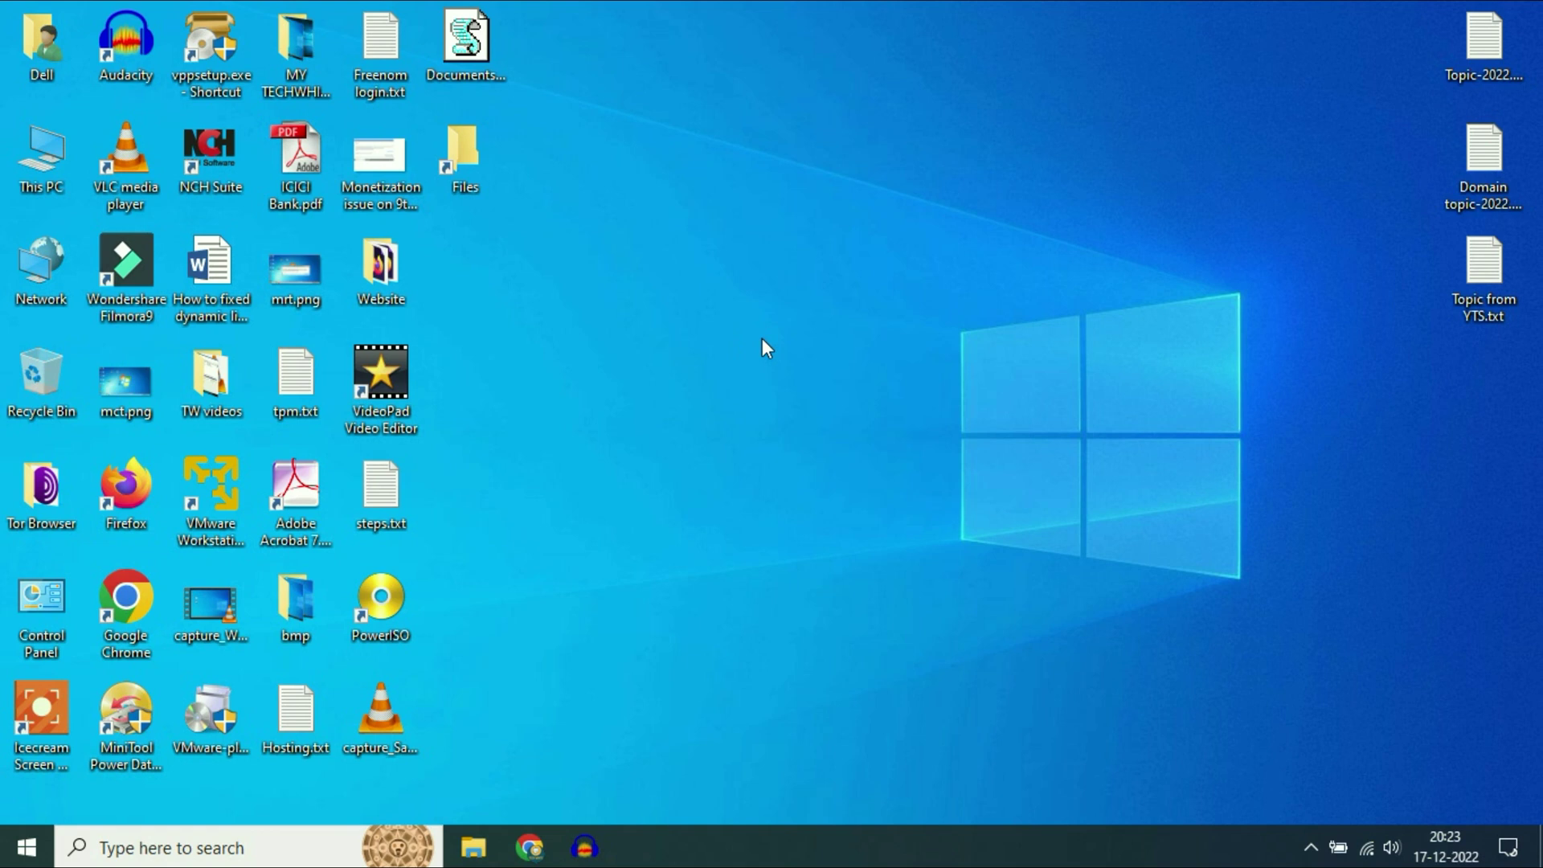
pyautogui.doubleClick(36, 56)
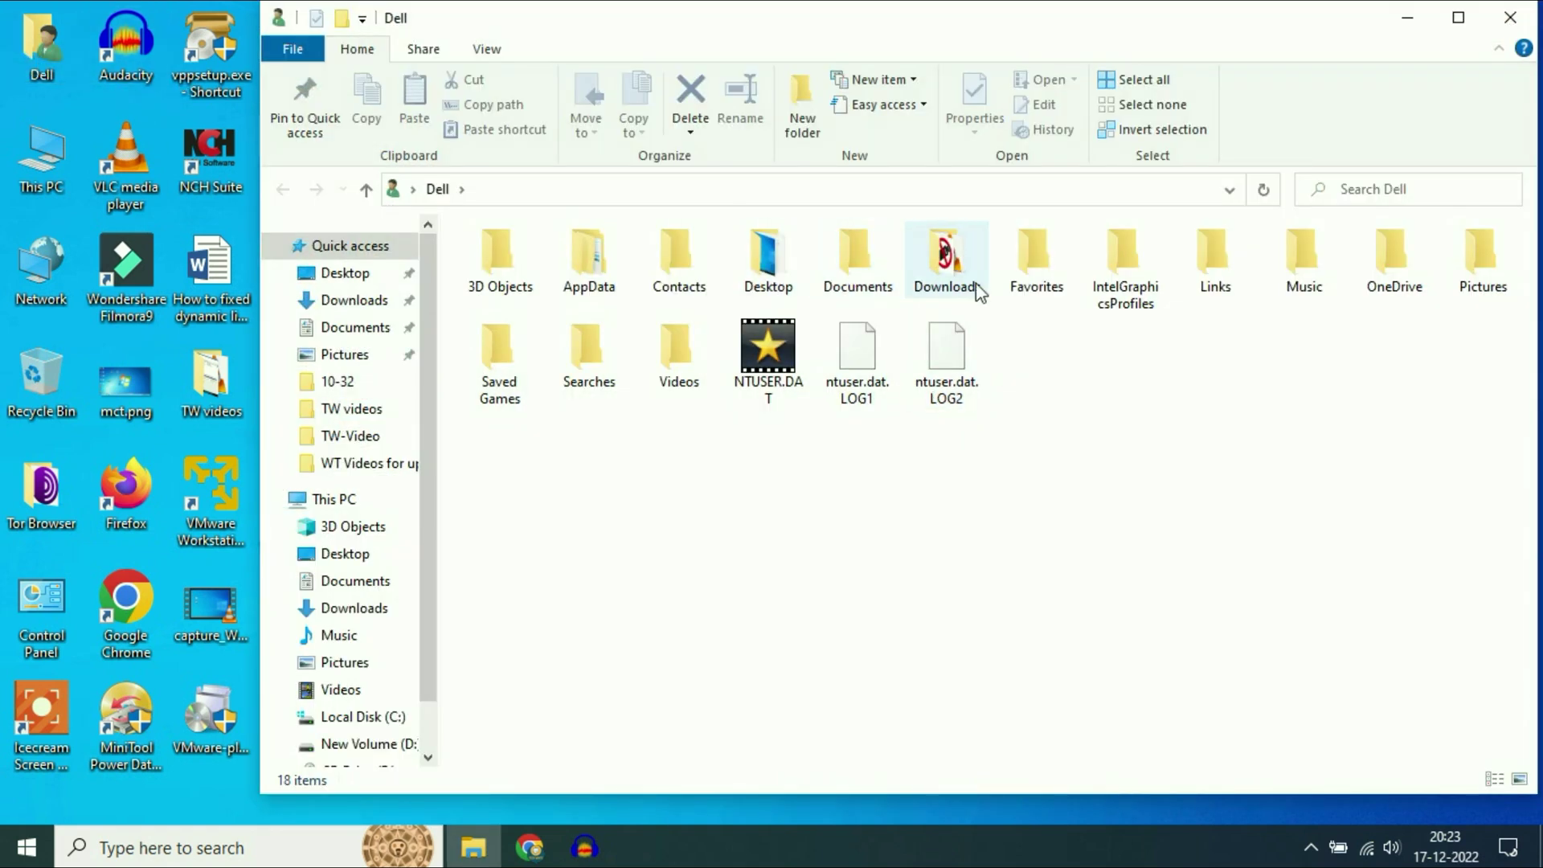
pyautogui.doubleClick(978, 294)
pyautogui.scroll(-5, 1028, 498)
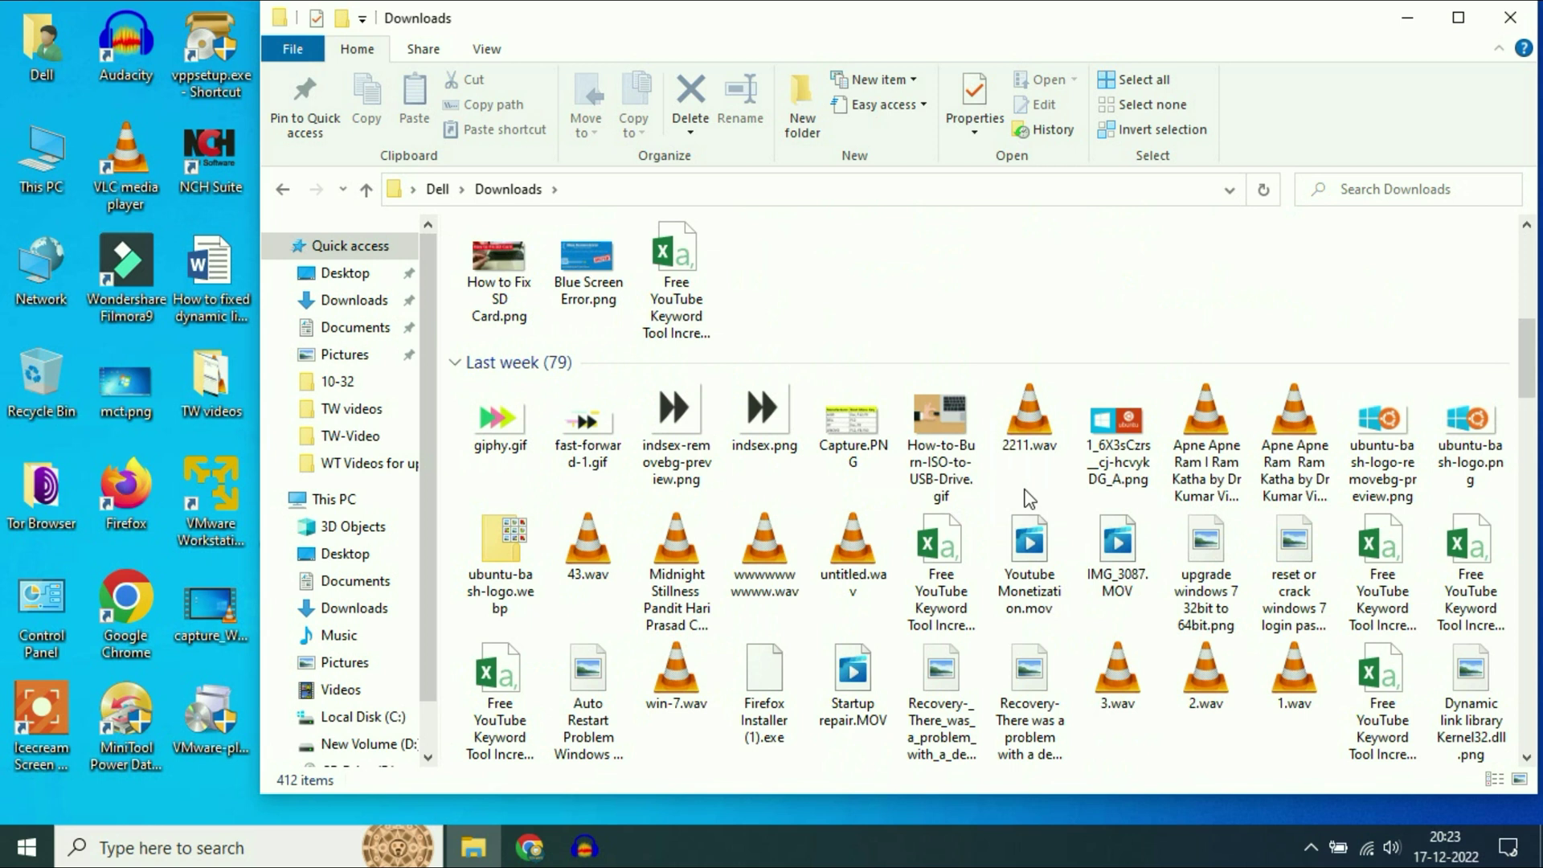
pyautogui.scroll(-5, 1029, 498)
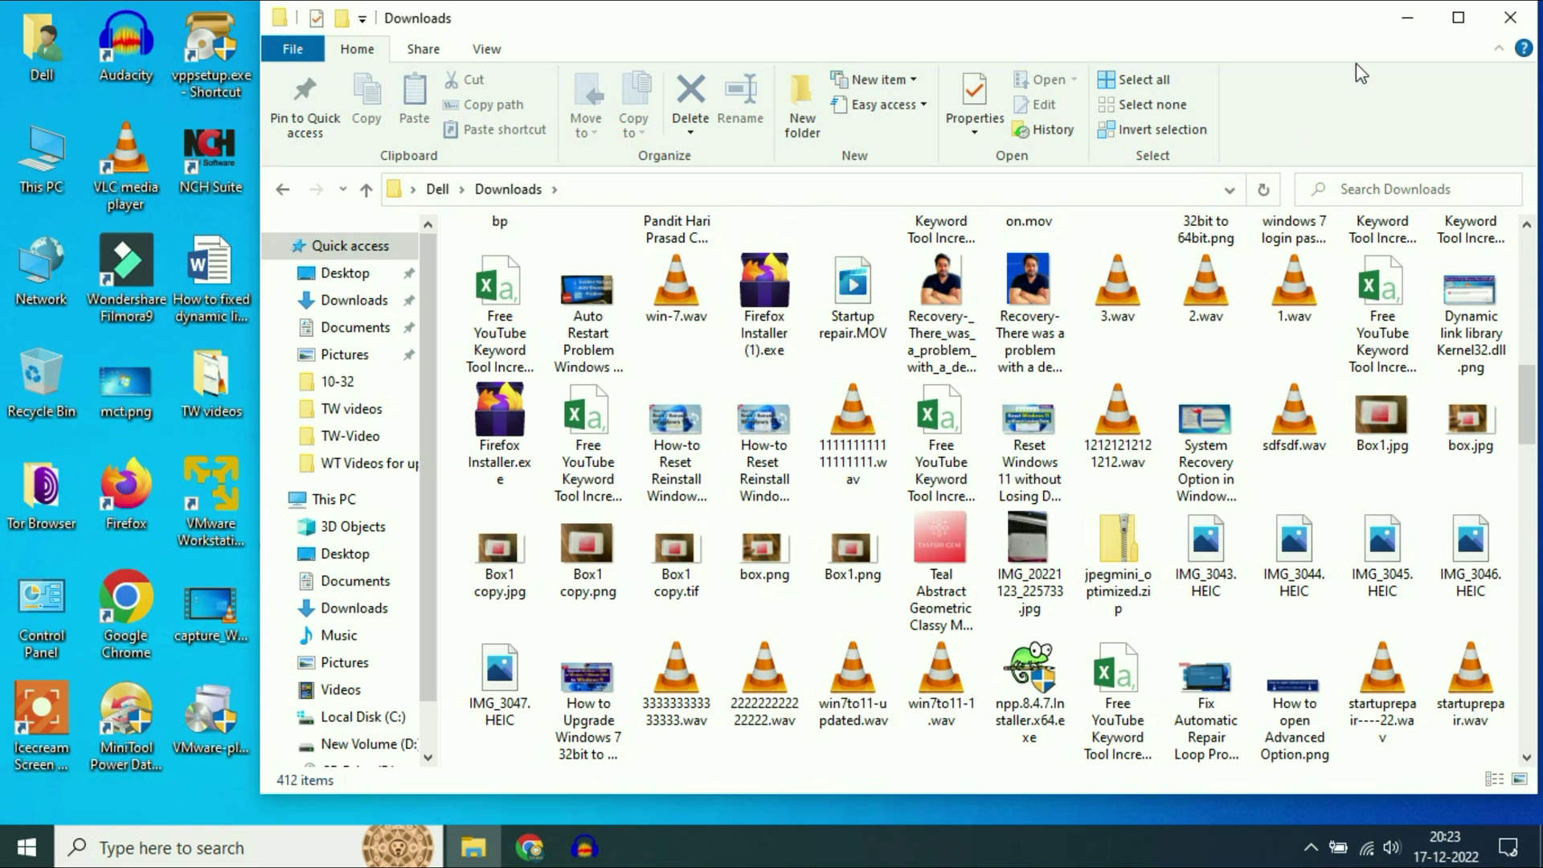
pyautogui.click(1499, 25)
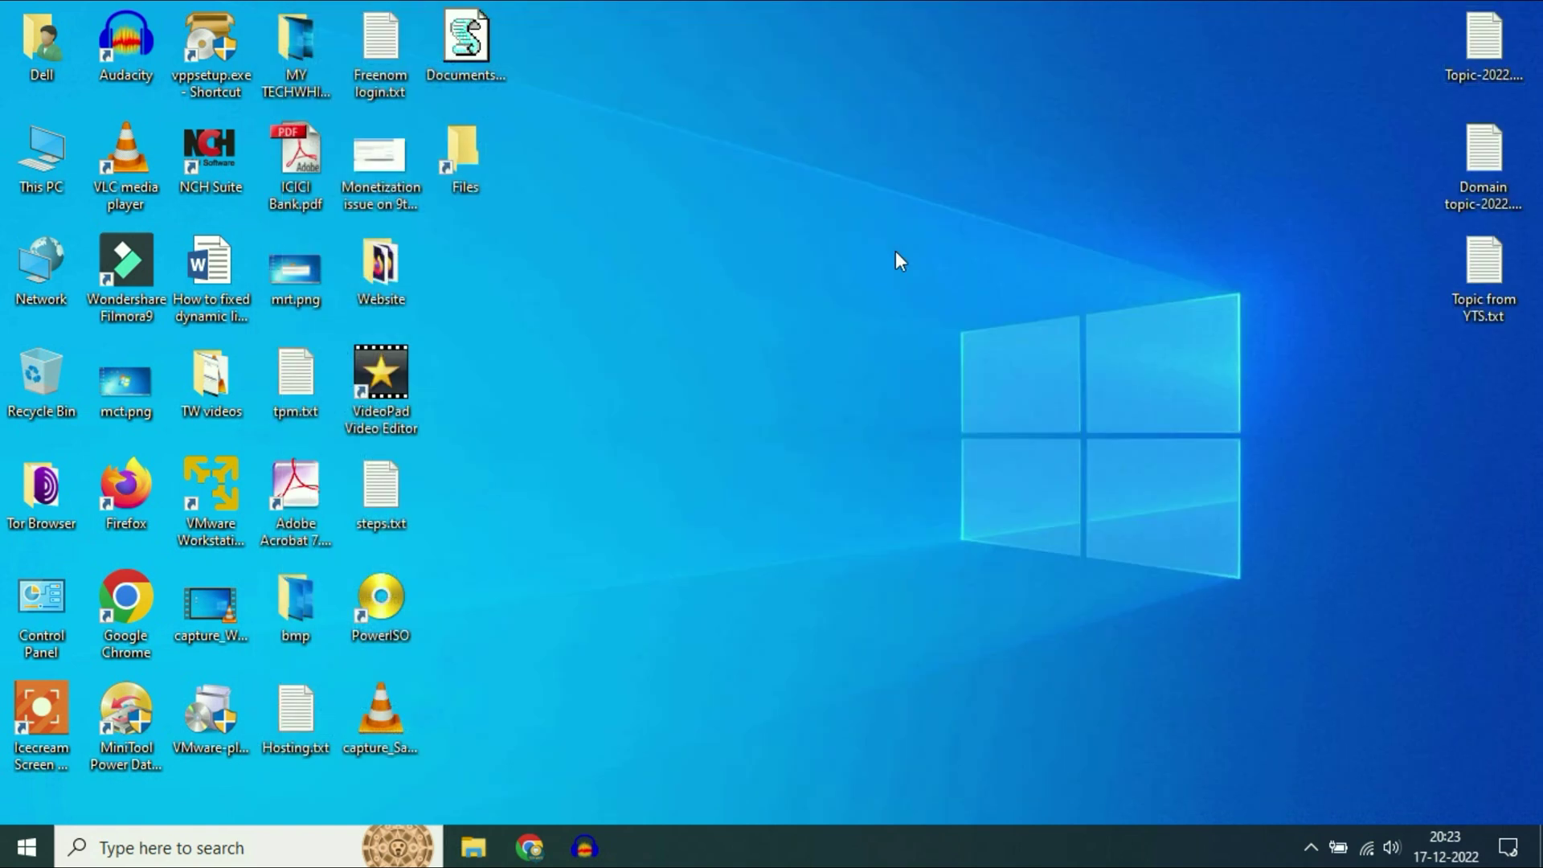
# Step: Start Disk Cleanup from the Local Disk (C:) Properties dialog
pyautogui.doubleClick(63, 169)
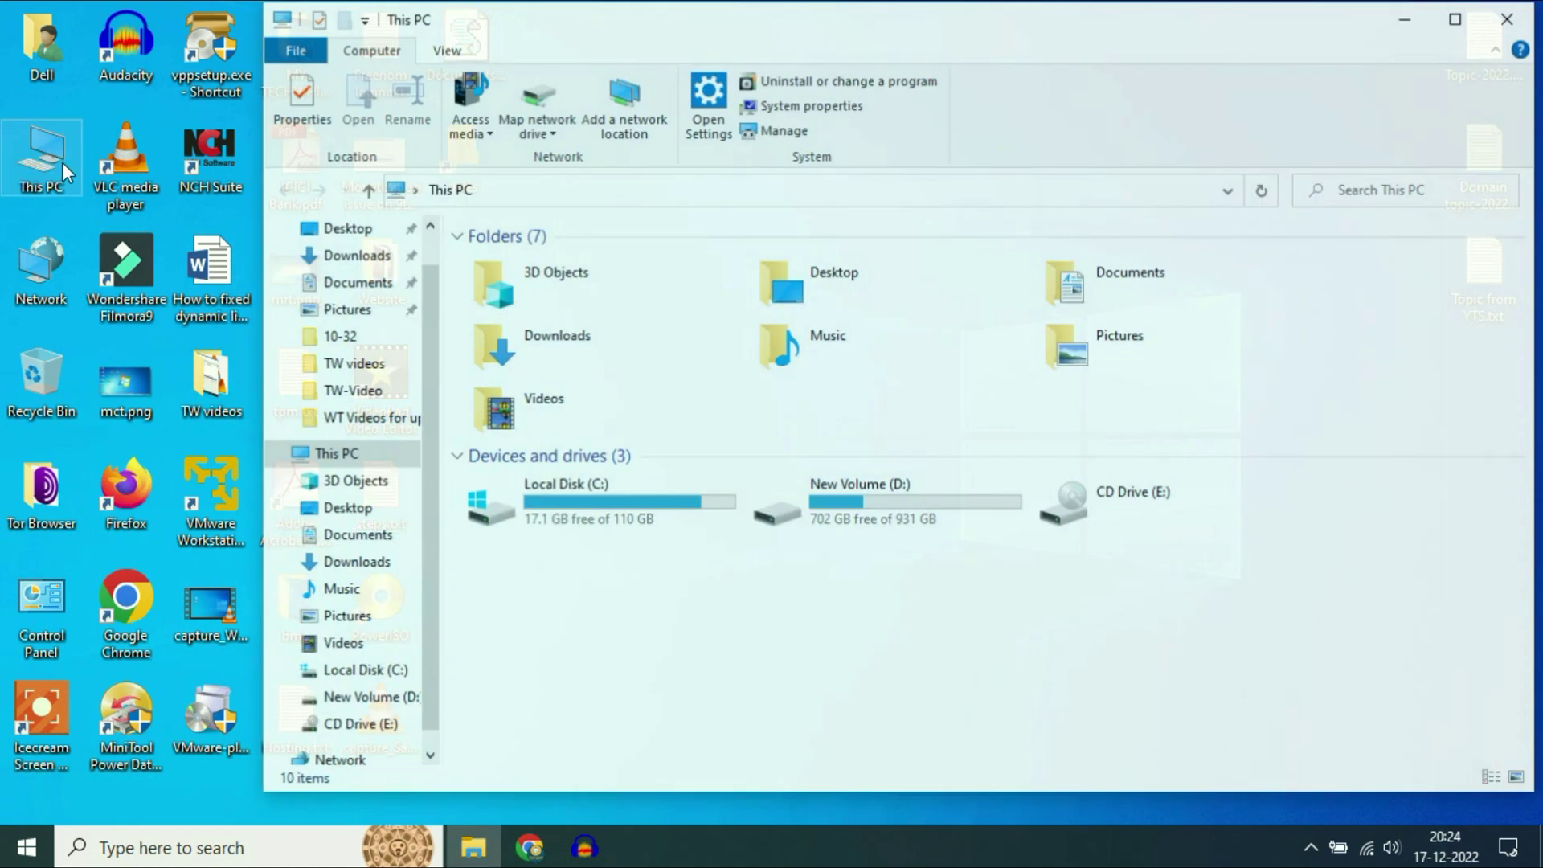
pyautogui.click(567, 494)
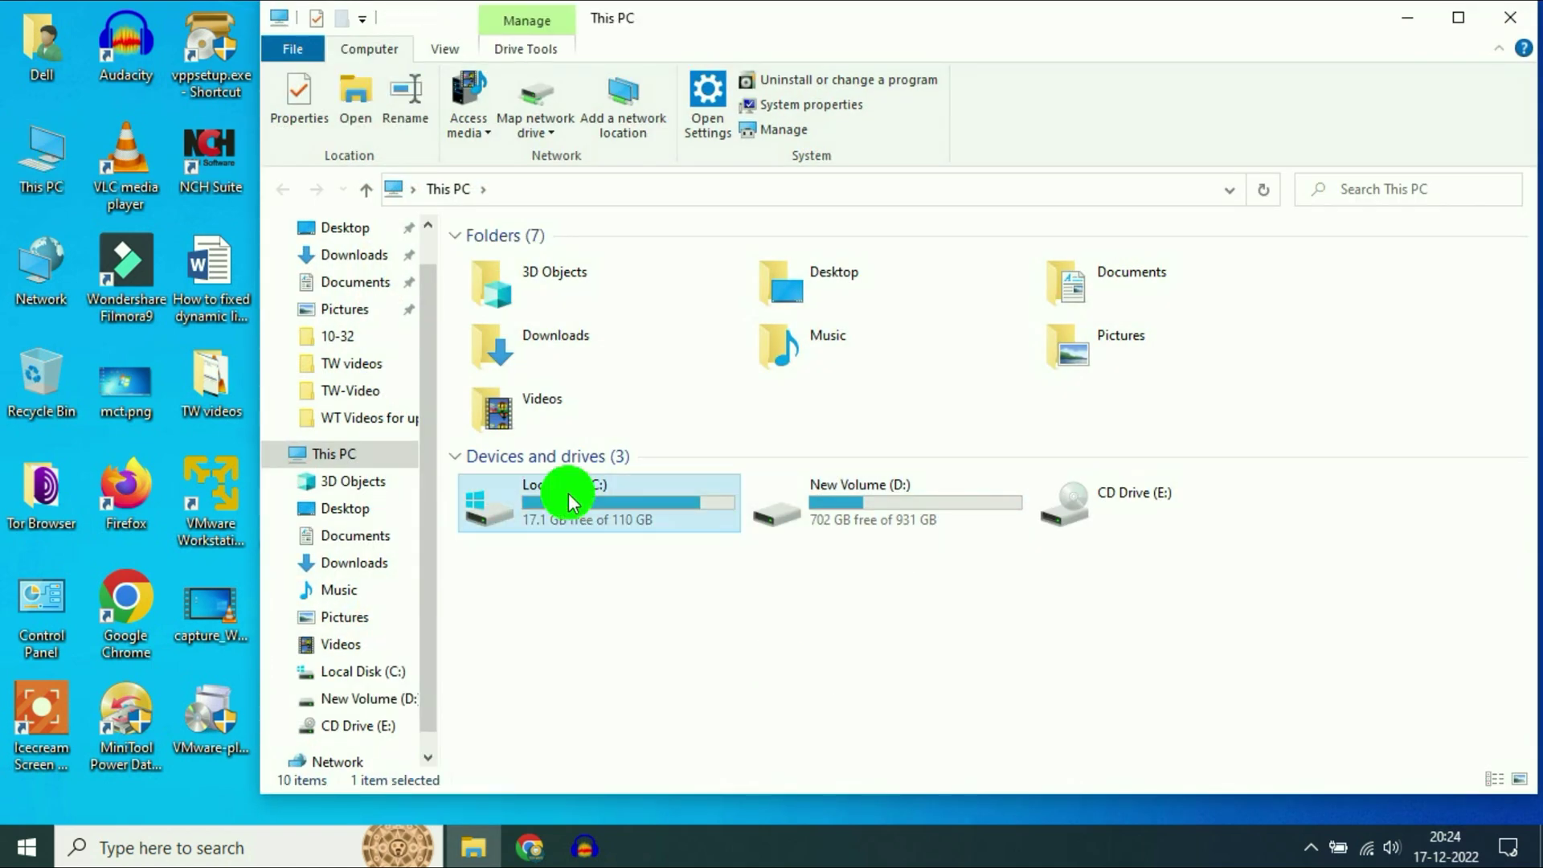
pyautogui.rightClick(568, 494)
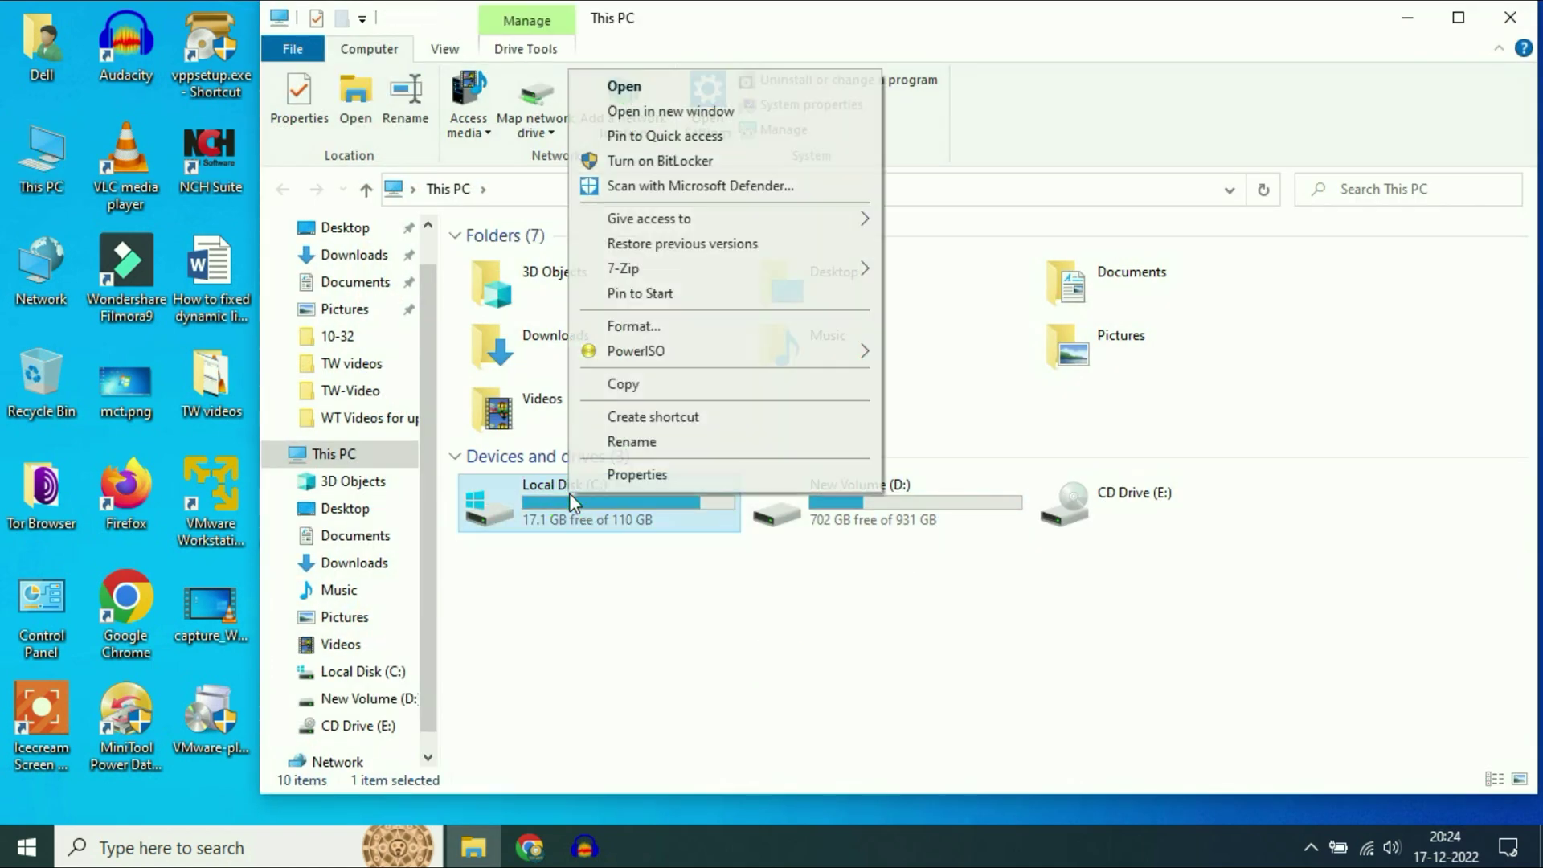
pyautogui.click(671, 475)
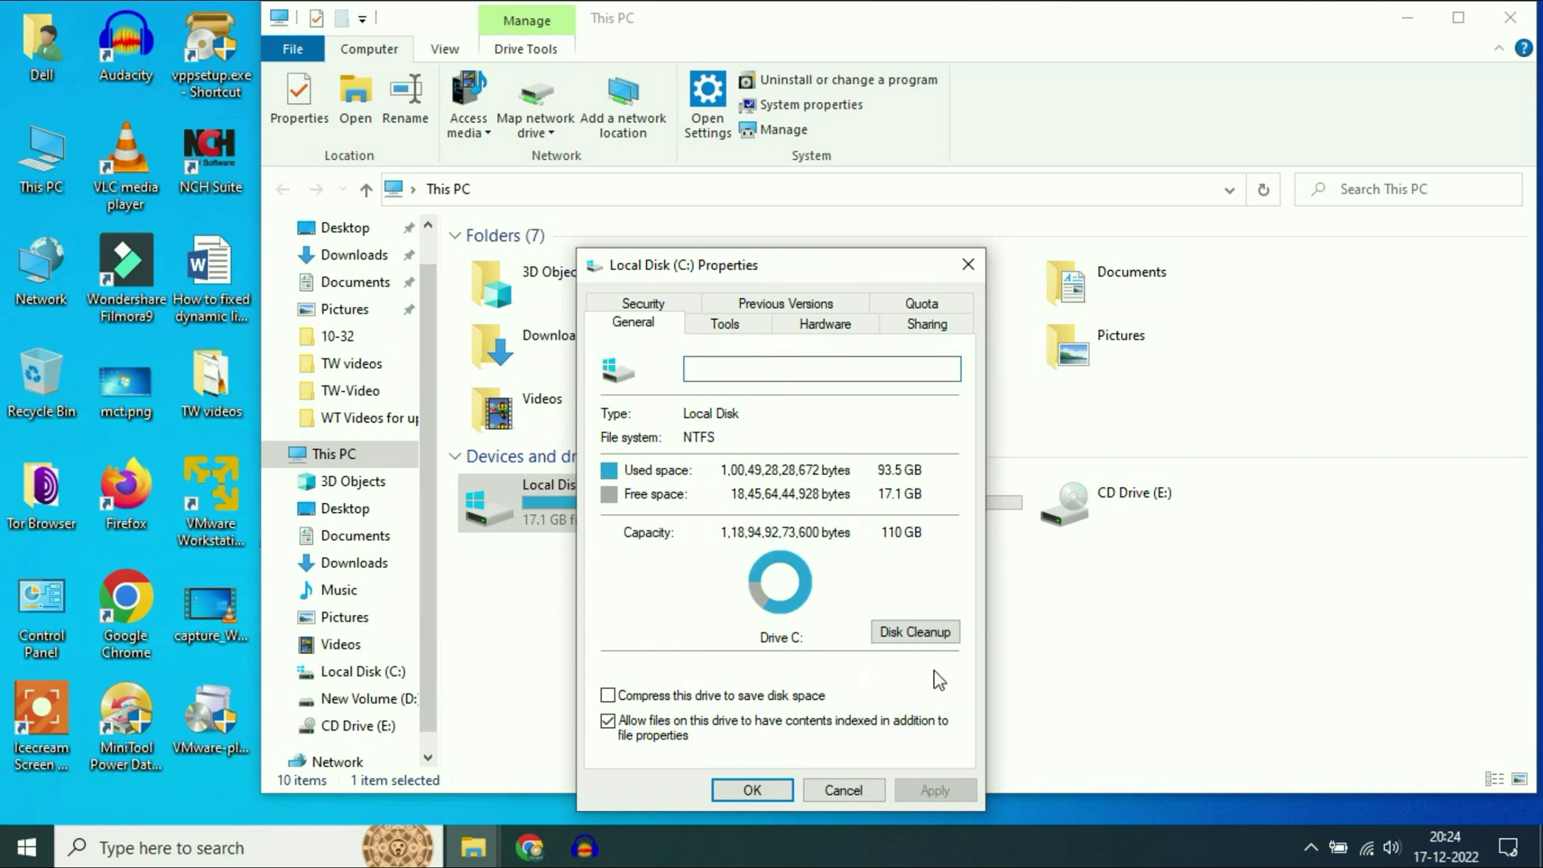
pyautogui.click(908, 635)
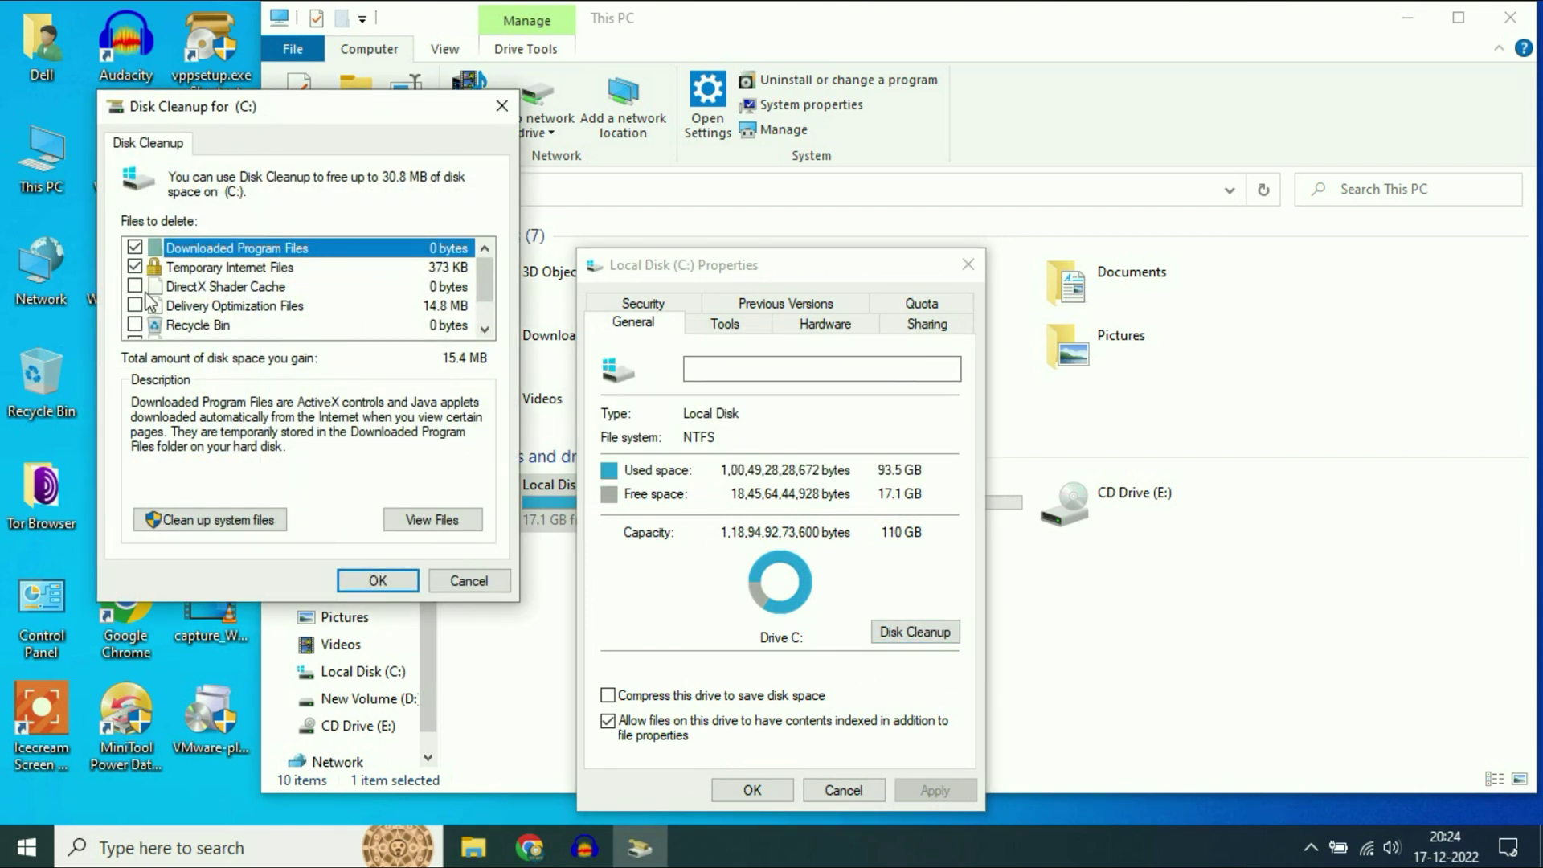
# Step: Tick DirectX Shader Cache, Recycle Bin and Temporary files, totalling 30.8 MB
pyautogui.click(137, 286)
pyautogui.click(134, 325)
pyautogui.moveTo(484, 277); pyautogui.dragTo(483, 299)
pyautogui.click(134, 305)
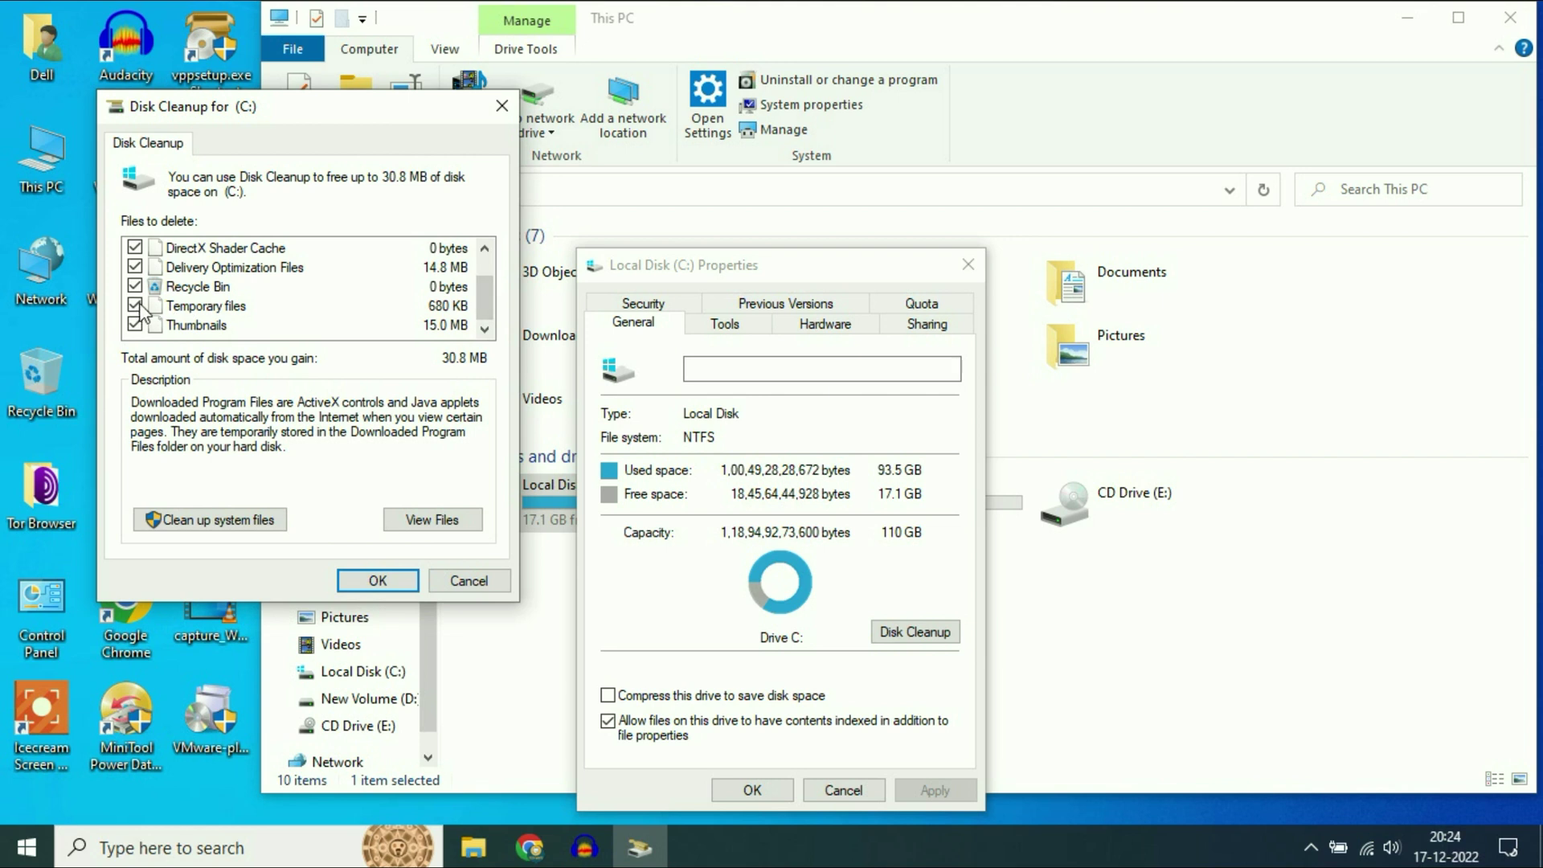
pyautogui.scroll(2, 354, 330)
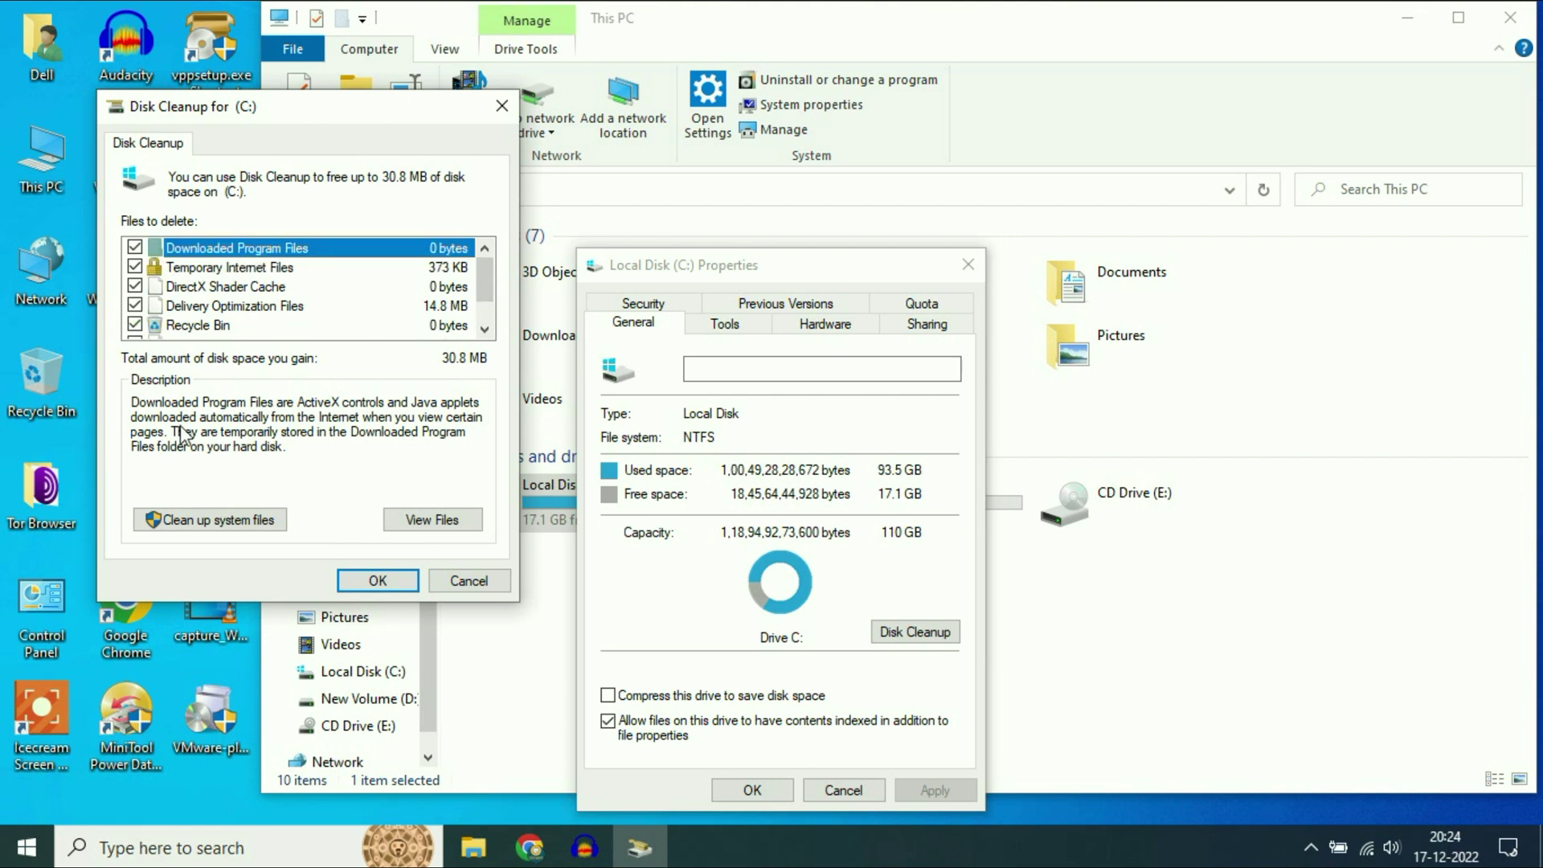
# Step: Rescan with system files, tick every category for 170 MB, and confirm with OK
pyautogui.click(216, 521)
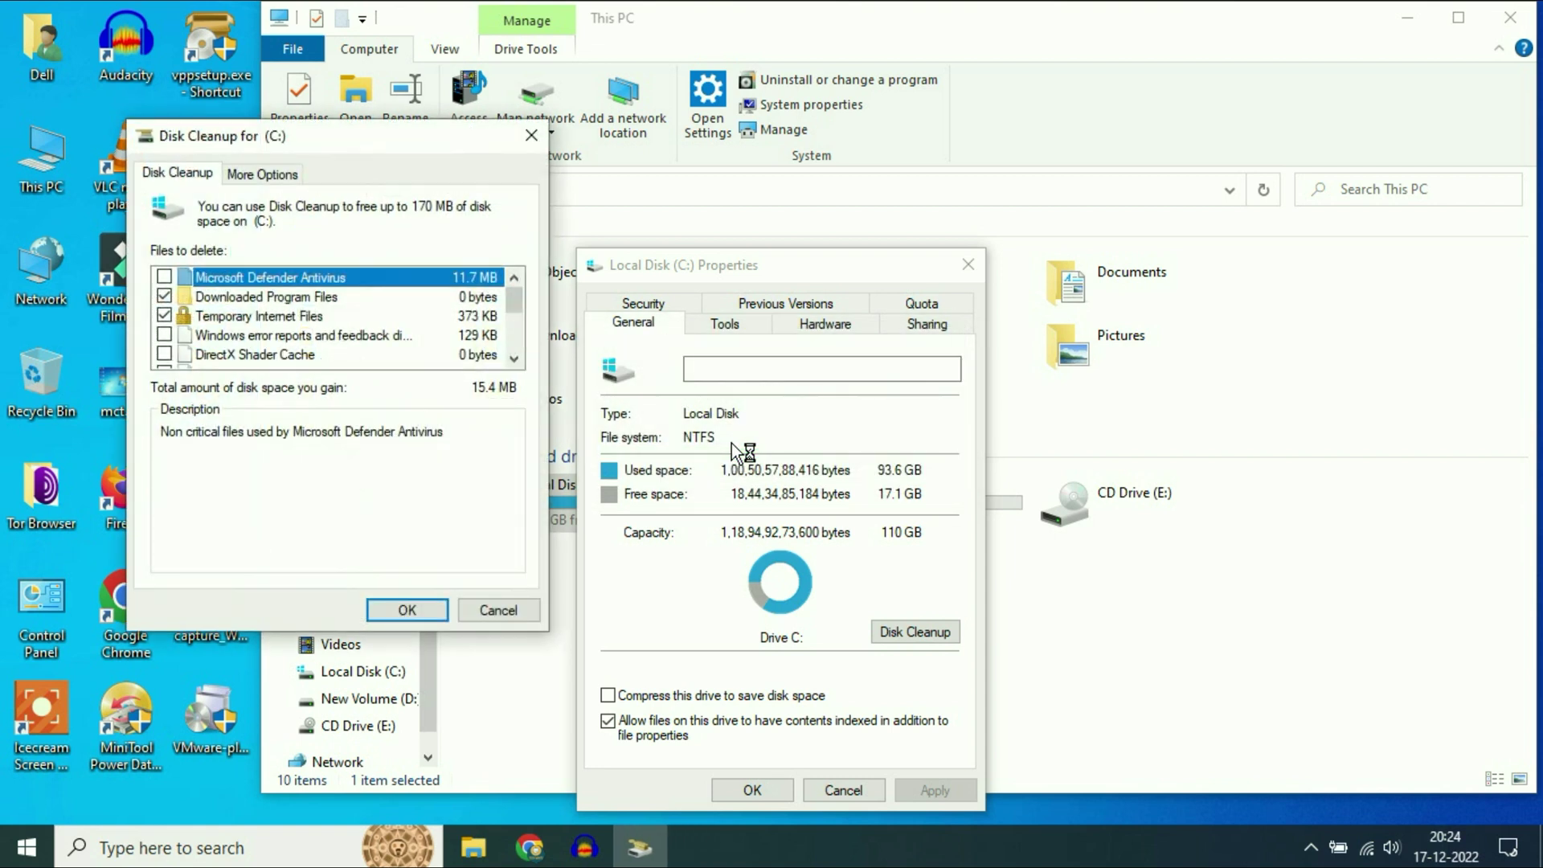
pyautogui.moveTo(519, 301); pyautogui.dragTo(527, 366)
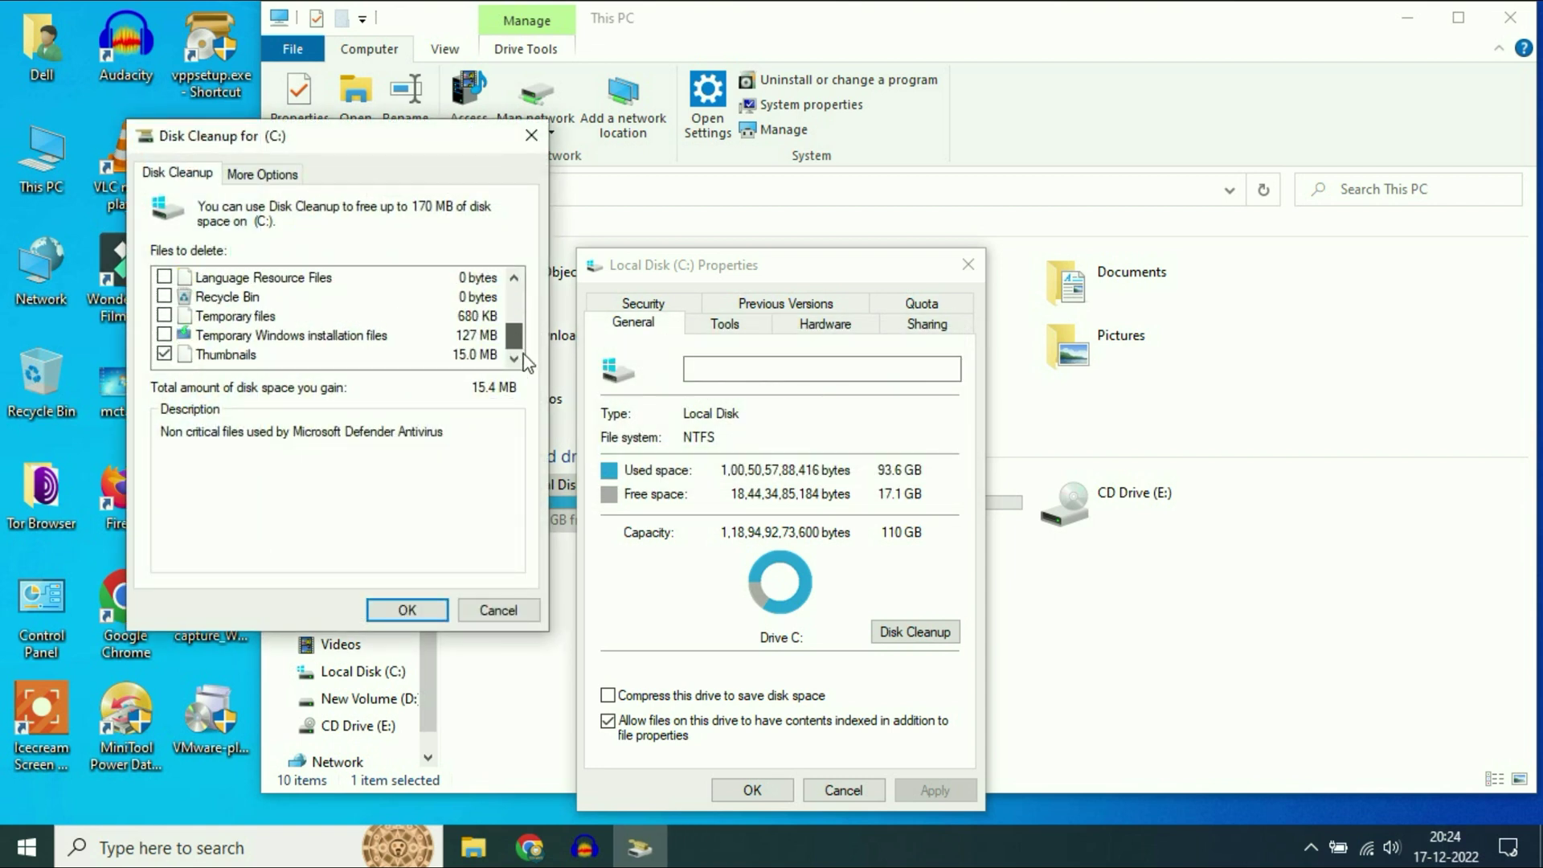
pyautogui.click(164, 336)
pyautogui.click(164, 296)
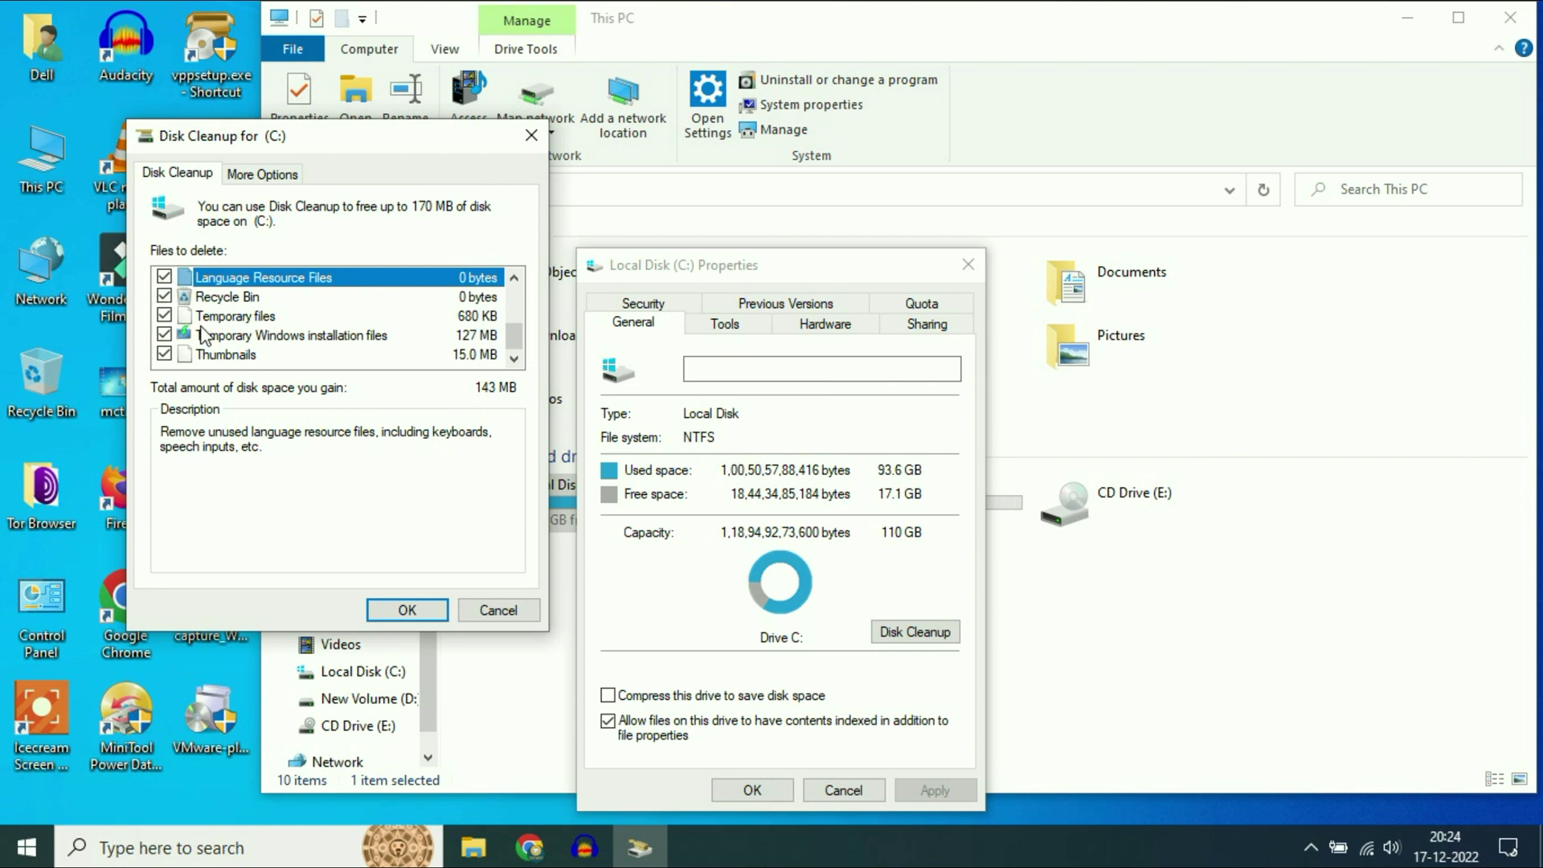
pyautogui.scroll(2, 203, 332)
pyautogui.click(164, 355)
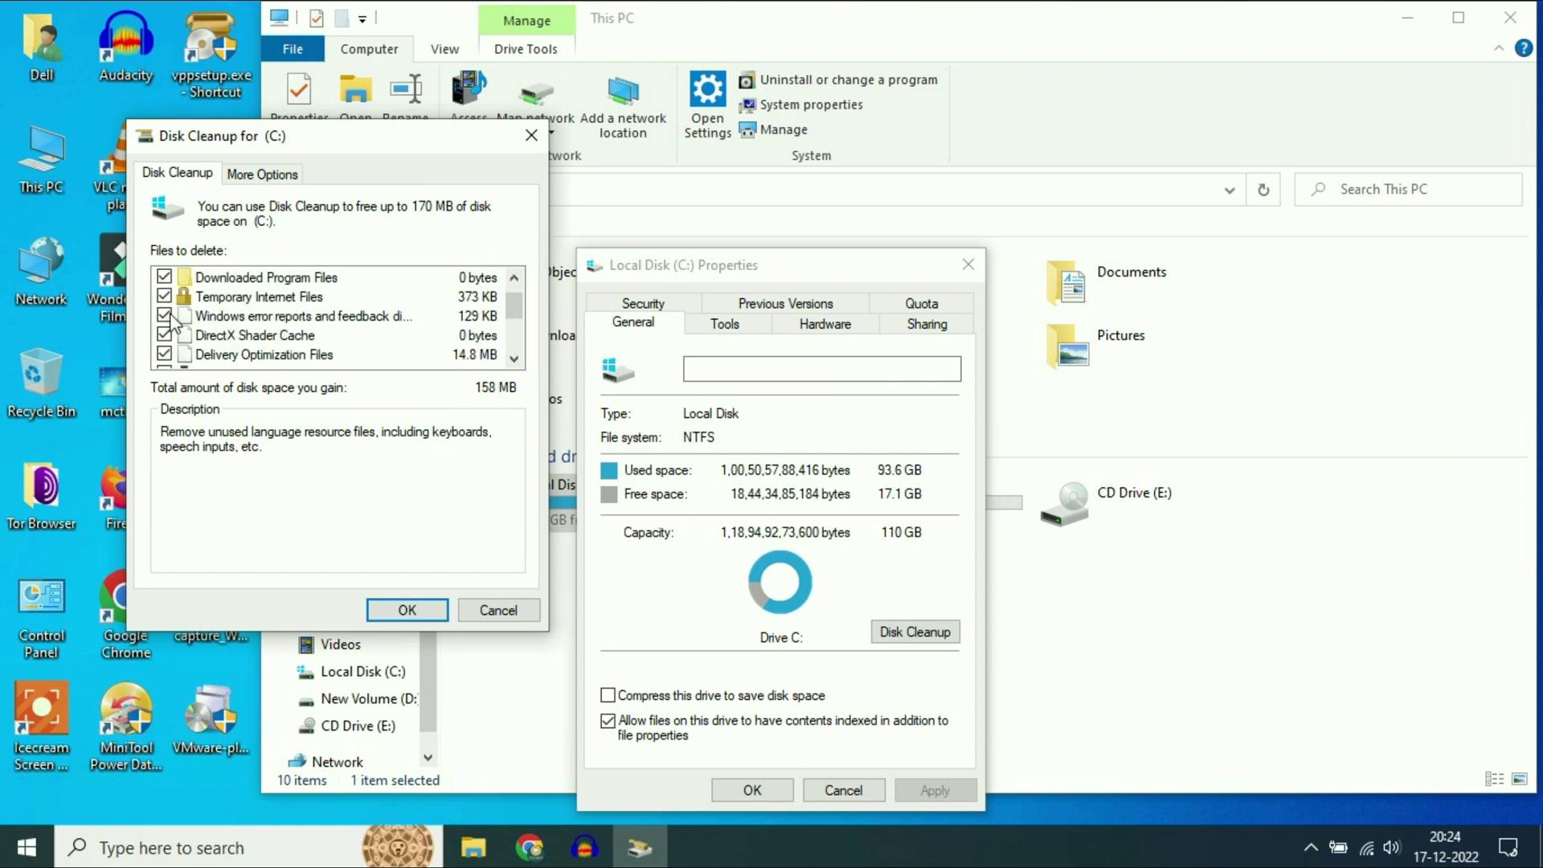
pyautogui.scroll(-3, 205, 336)
pyautogui.scroll(3, 210, 338)
pyautogui.click(164, 277)
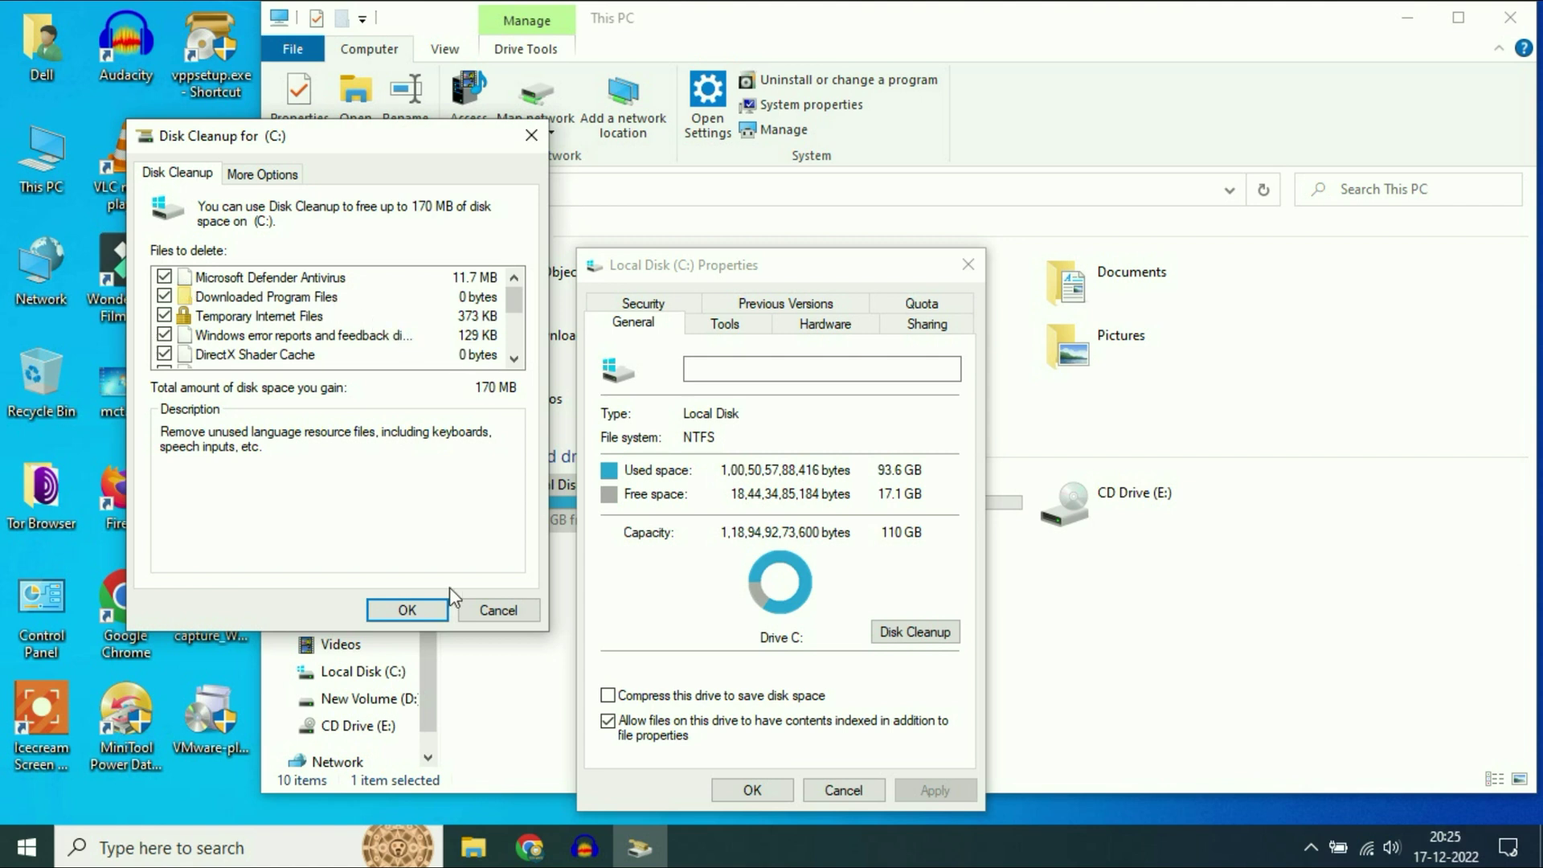
pyautogui.click(409, 610)
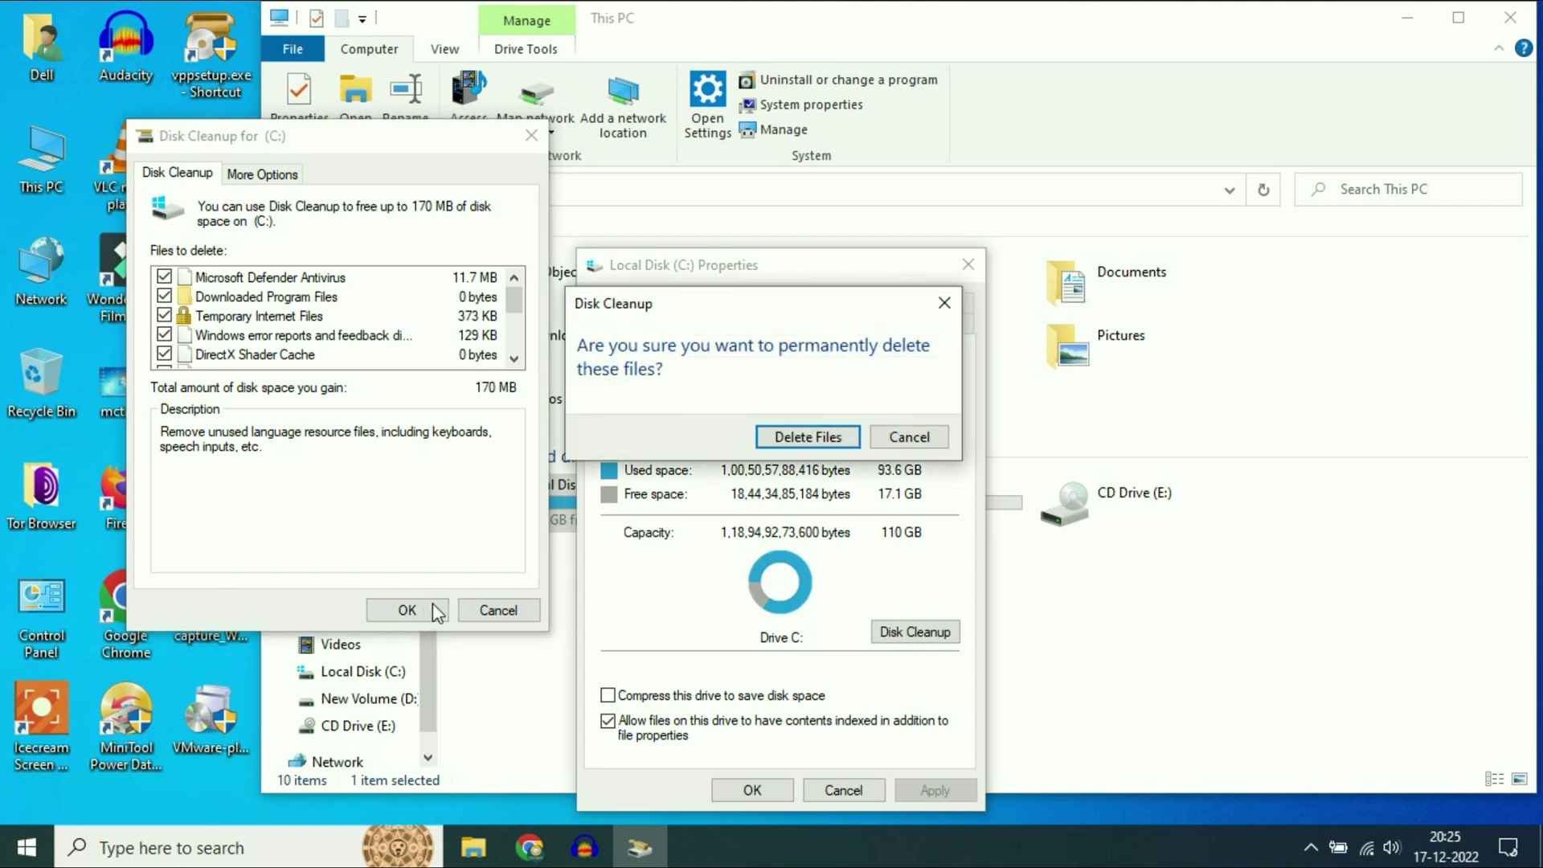
# Step: Confirm Delete Files, then close the Local Disk (C:) Properties once cleanup finishes
pyautogui.click(821, 440)
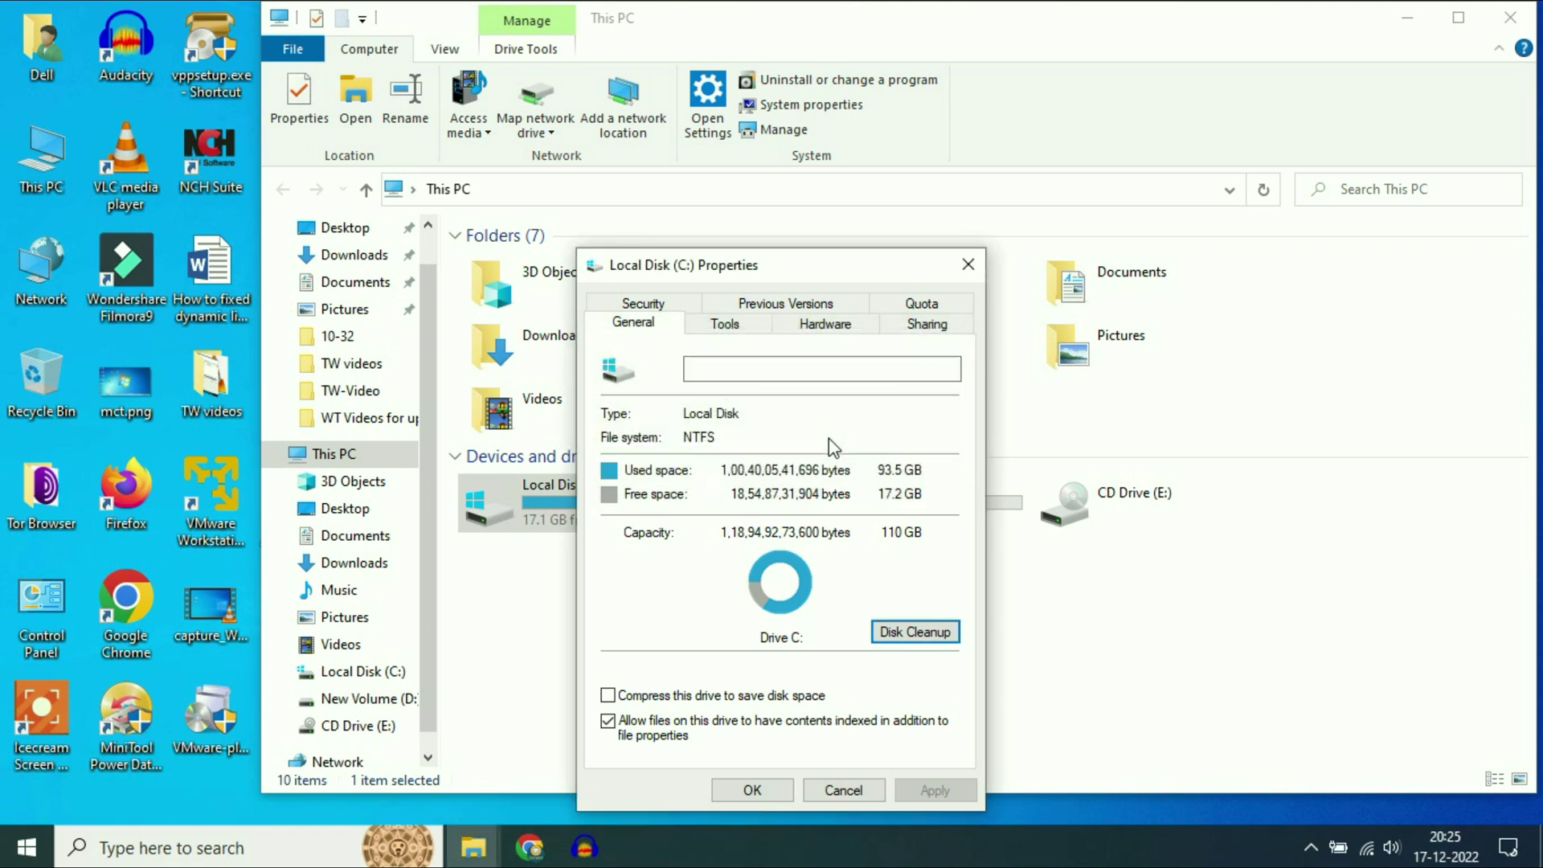
pyautogui.click(771, 791)
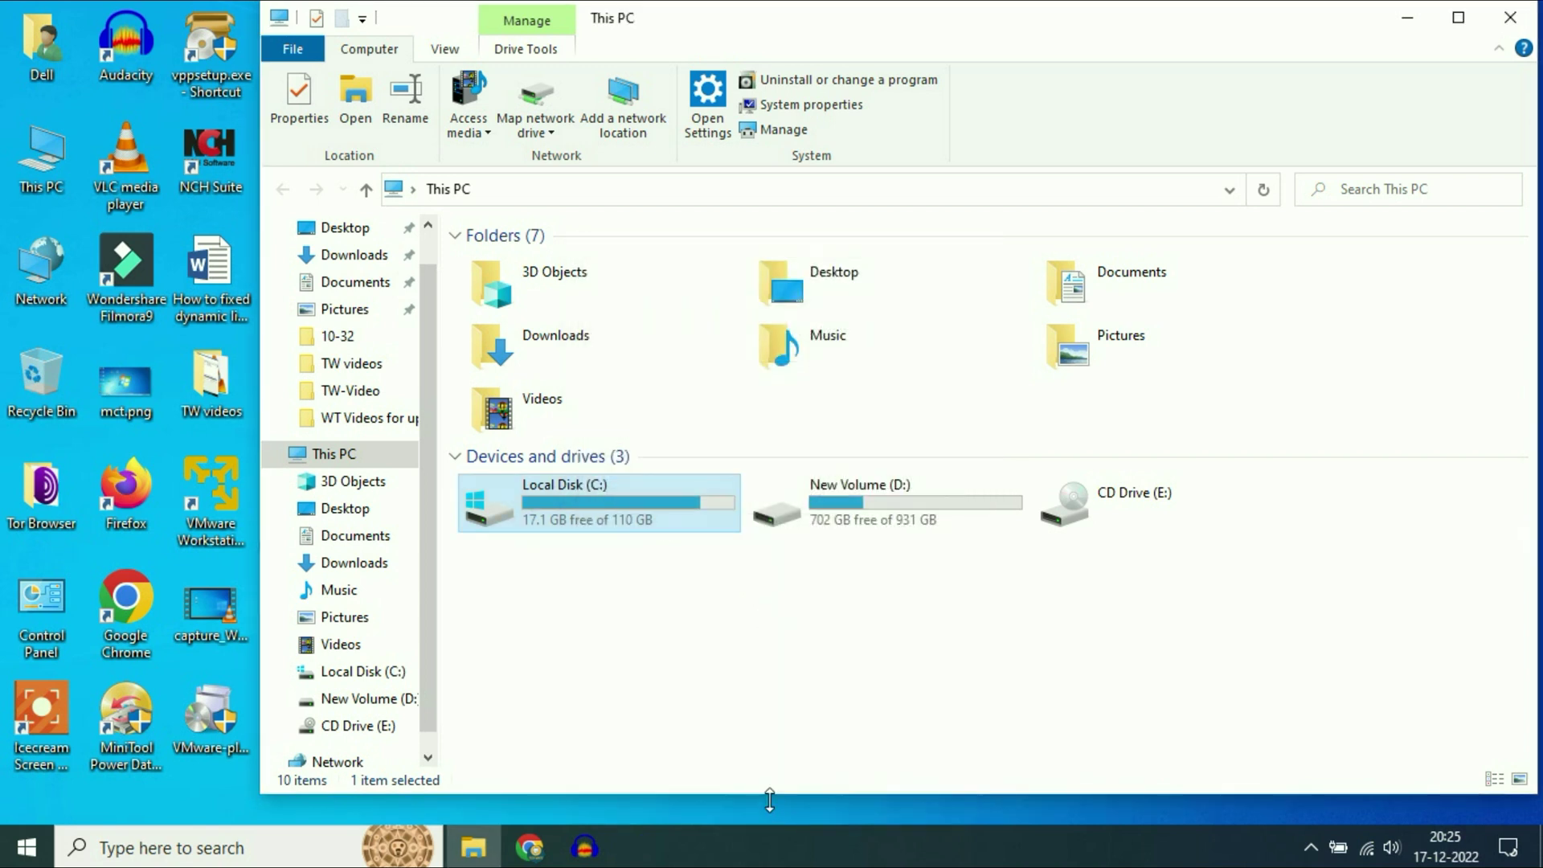
pyautogui.click(912, 678)
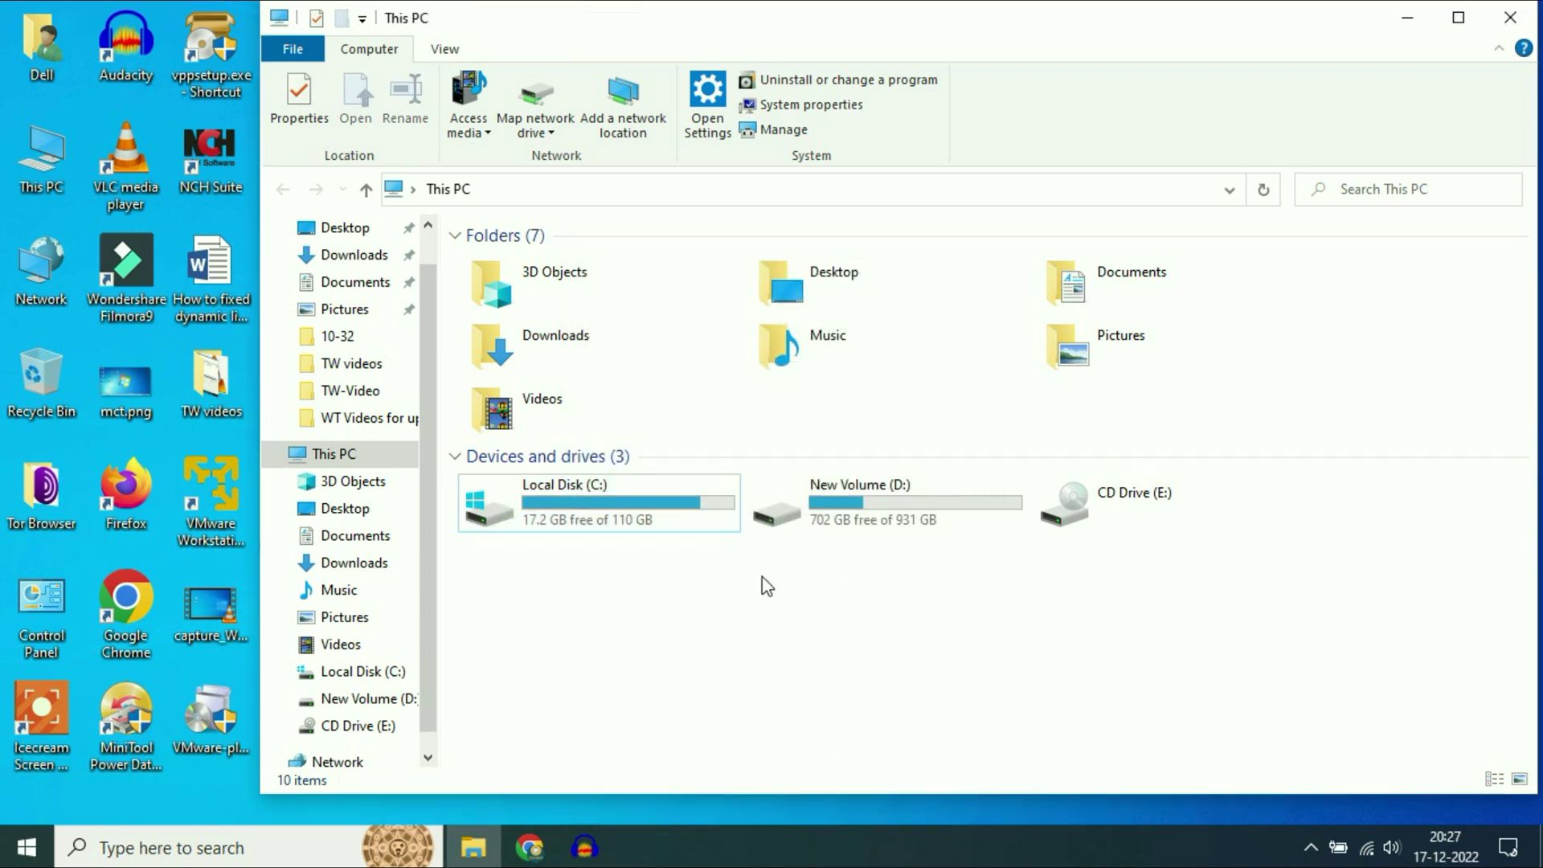